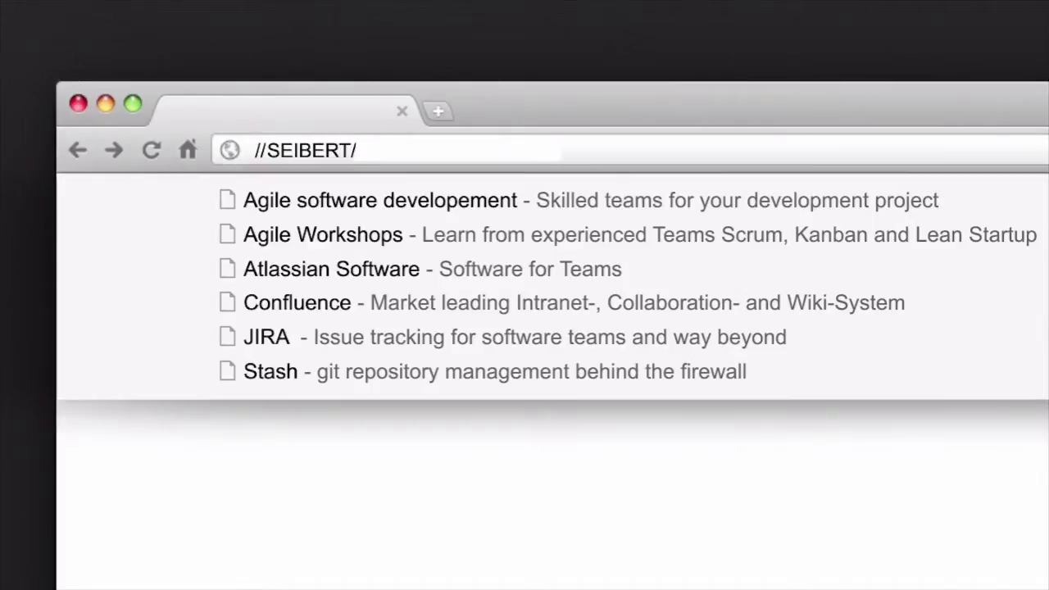
Load the Seibert Media company web address in the browser.
type("MEDIA")
key("Return")
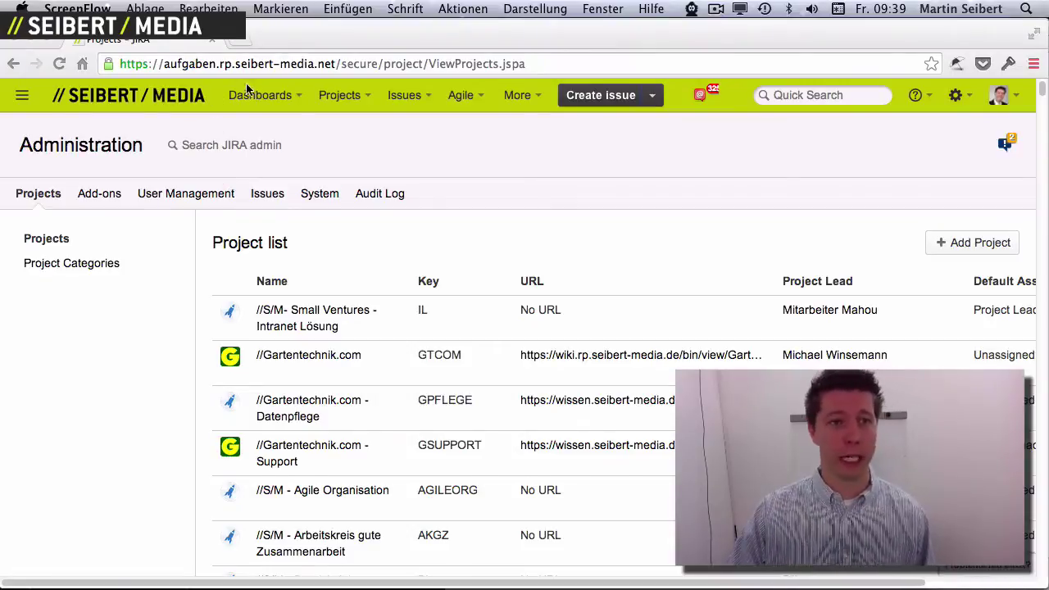
left_click(342, 64)
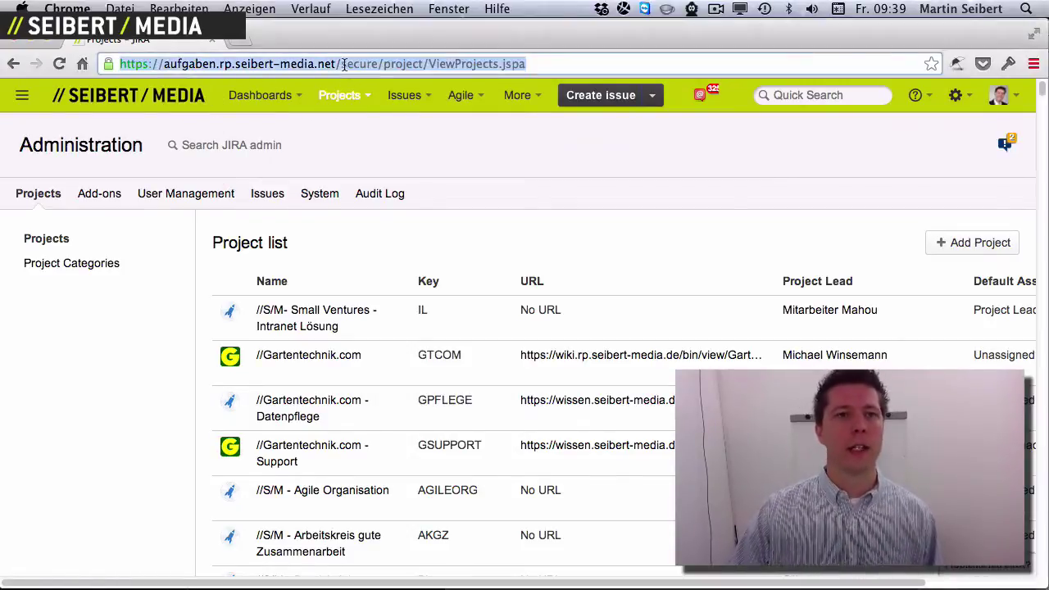
left_click(336, 64)
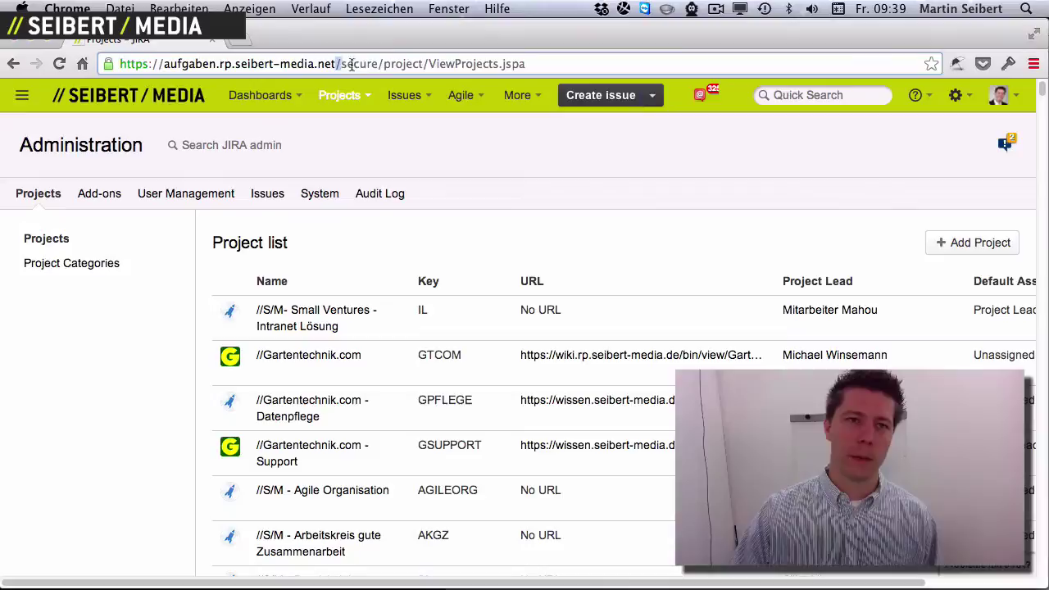
left_click_drag(336, 64, 574, 45)
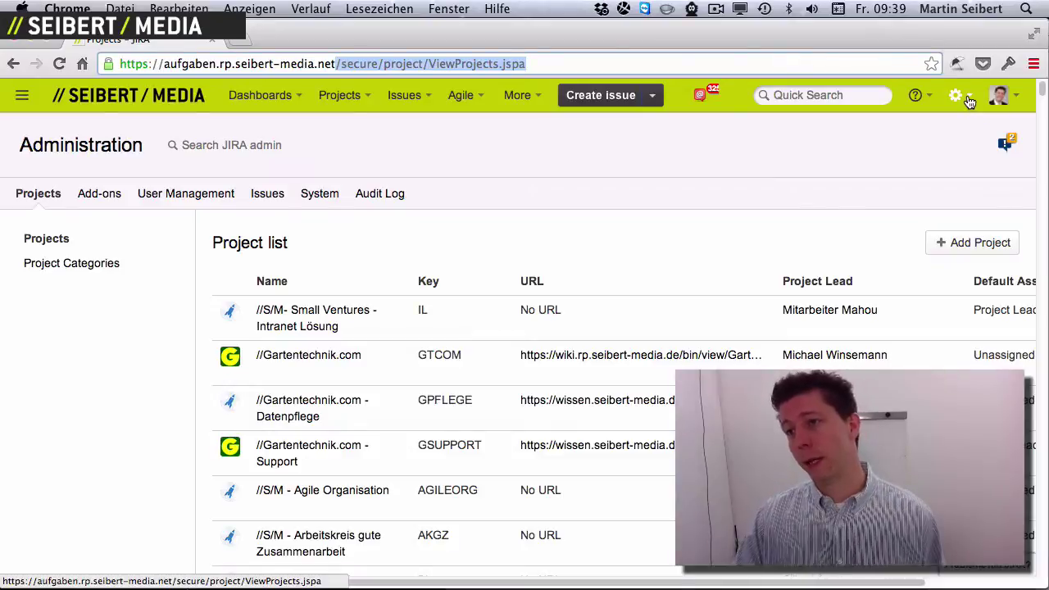
left_click(962, 100)
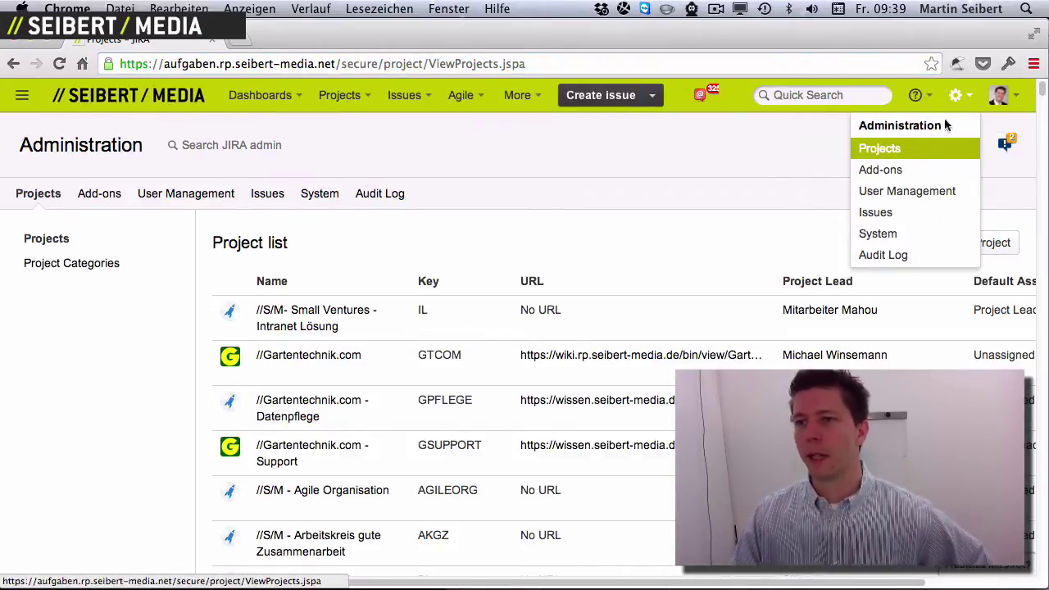
left_click(617, 158)
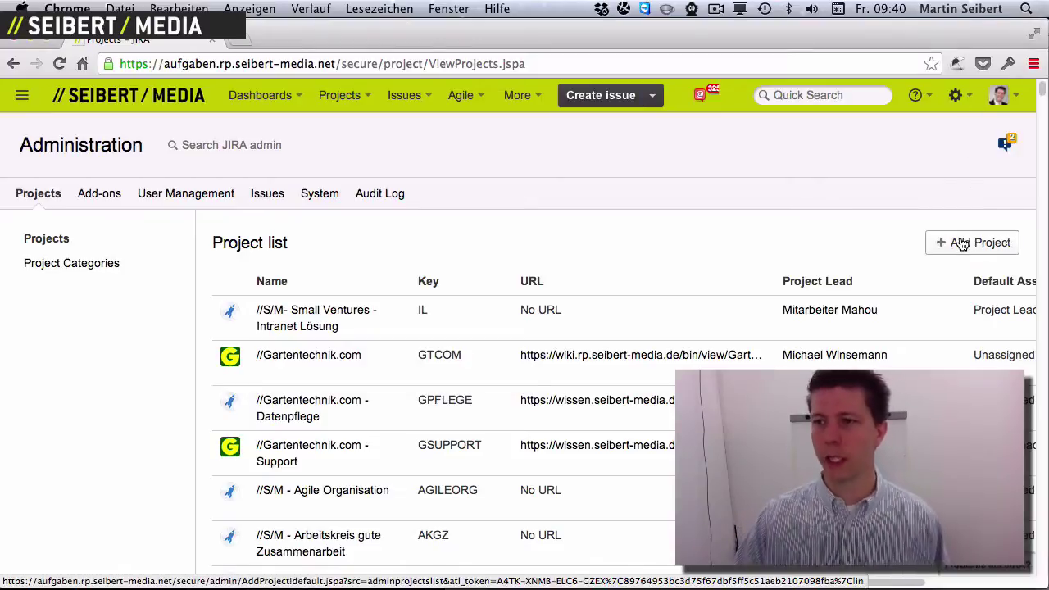
Start a new project and browse the project type tiles, selecting Service Desk.
left_click(962, 245)
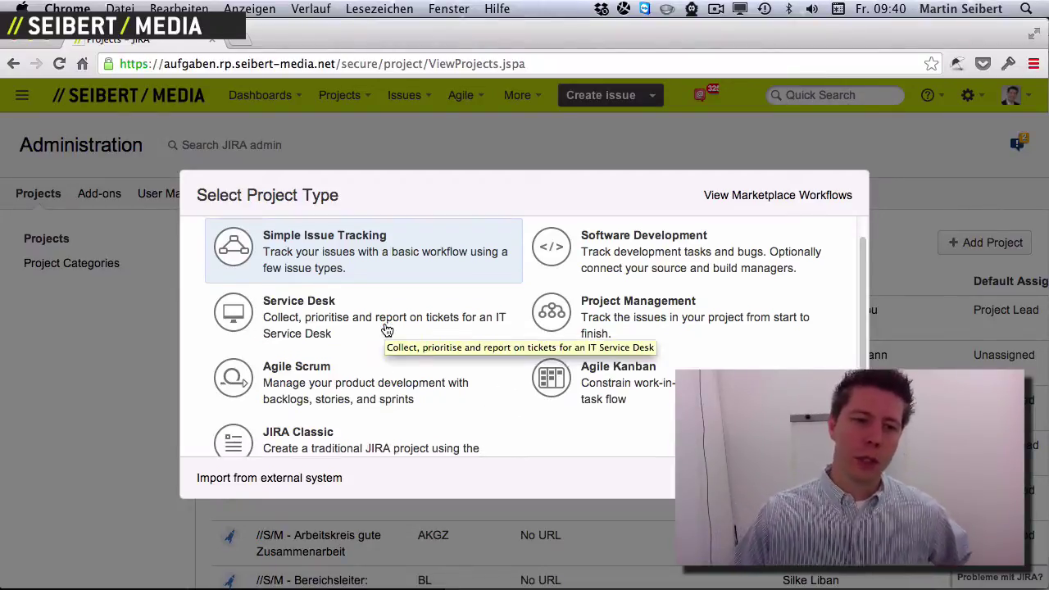
scroll(387, 330, "down", 3)
scroll(387, 329, "up", 3)
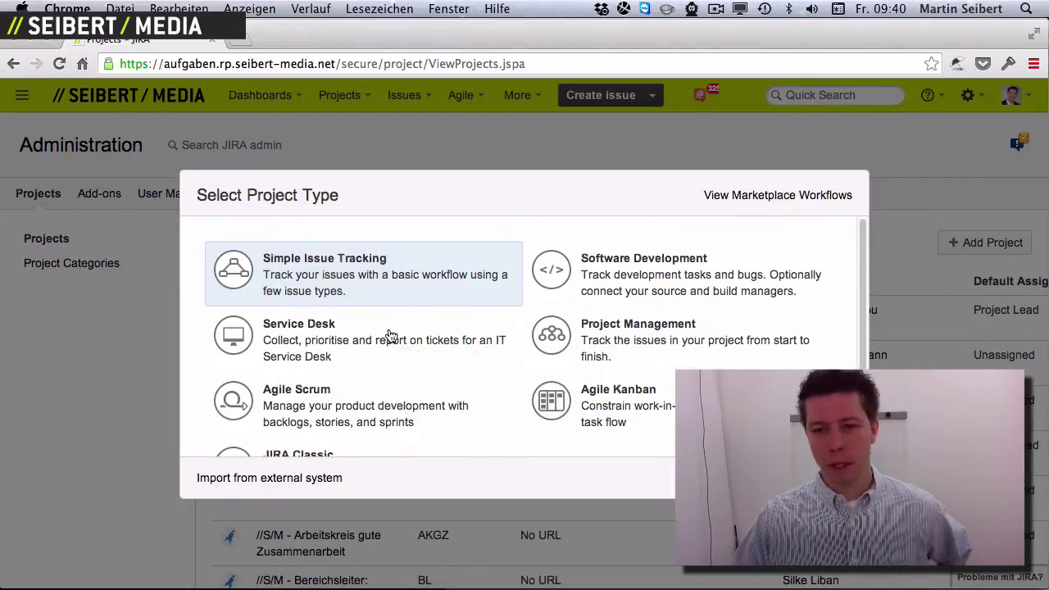
left_click(336, 344)
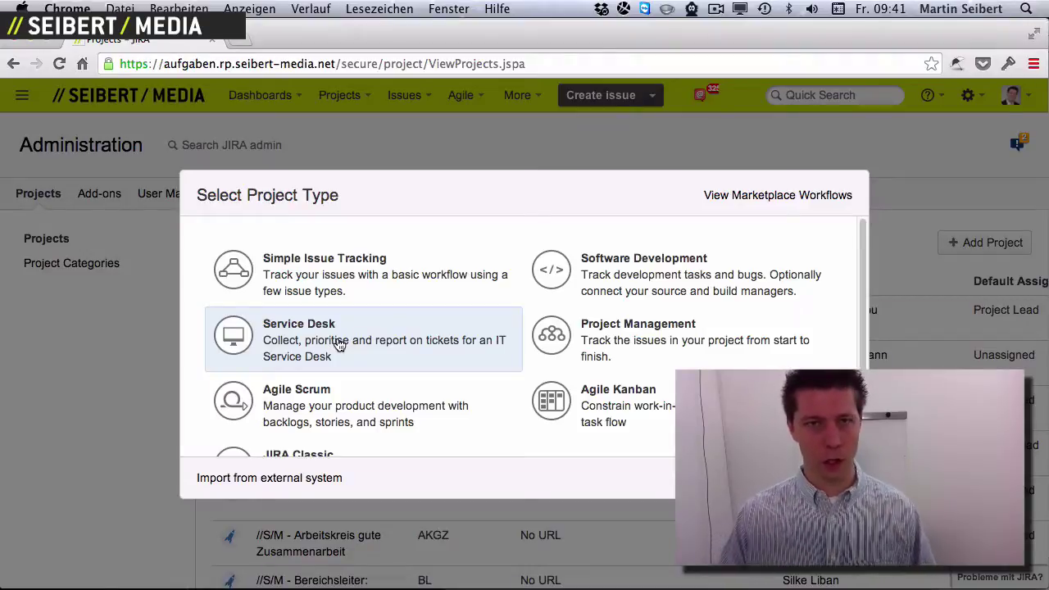
scroll(368, 351, "down", 2)
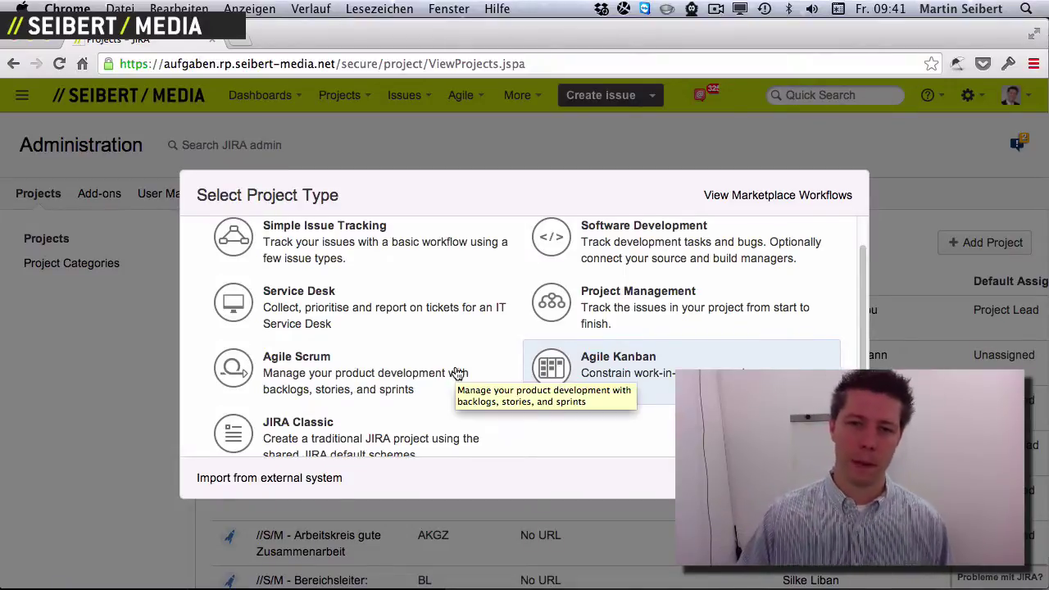
scroll(457, 373, "up", 2)
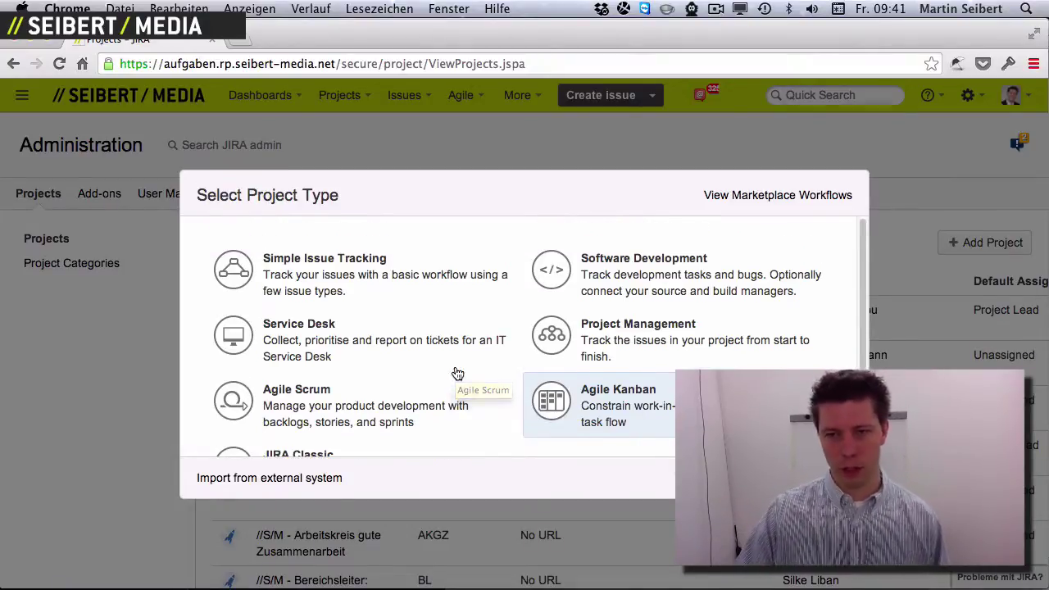
scroll(457, 372, "down", 2)
scroll(457, 373, "up", 2)
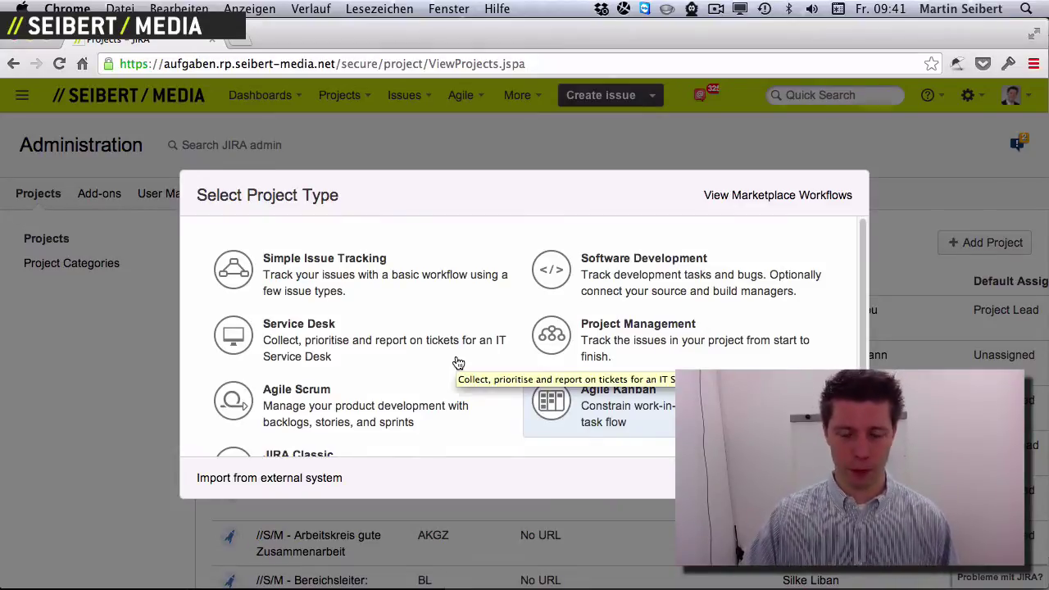
Preview the Simple Issue Tracking project type details, then return to the type list.
left_click(345, 267)
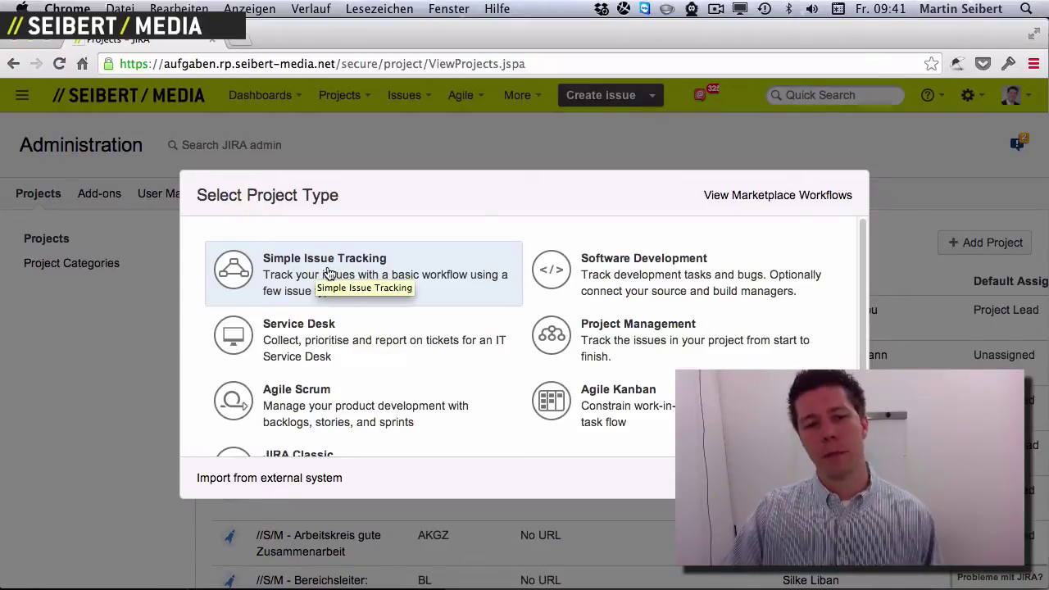
left_click(327, 274)
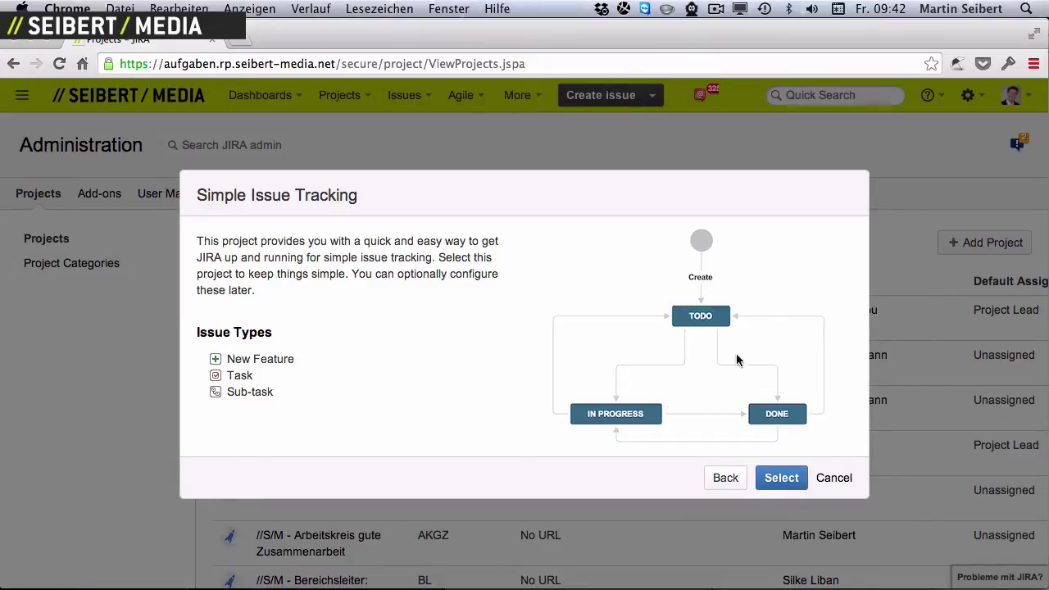
left_click(726, 482)
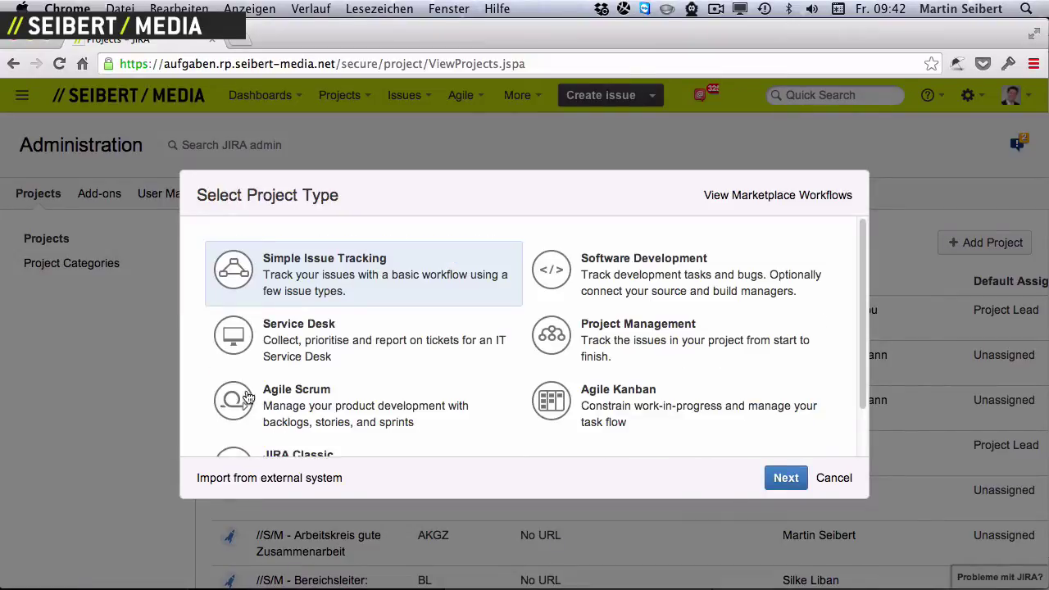
Preview the Software Development project type's workflow and issue types, then return.
left_click(555, 262)
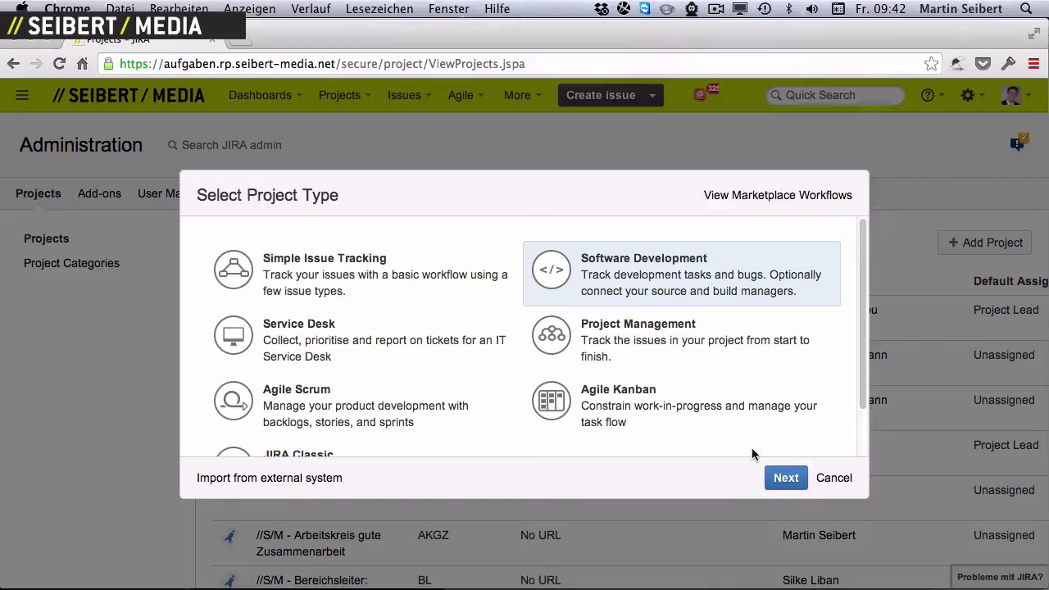
left_click(797, 481)
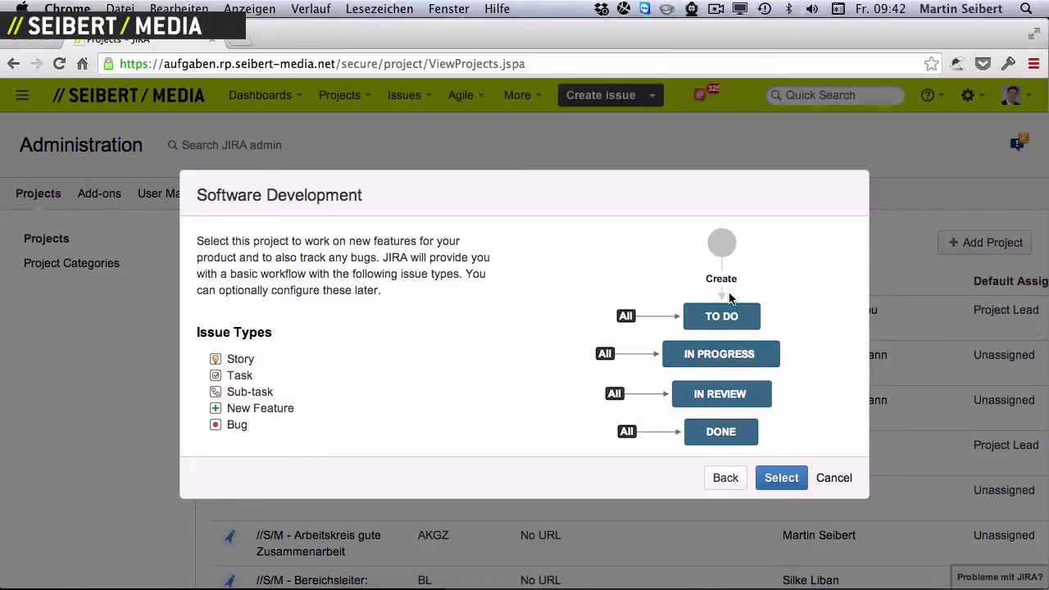
left_click(728, 479)
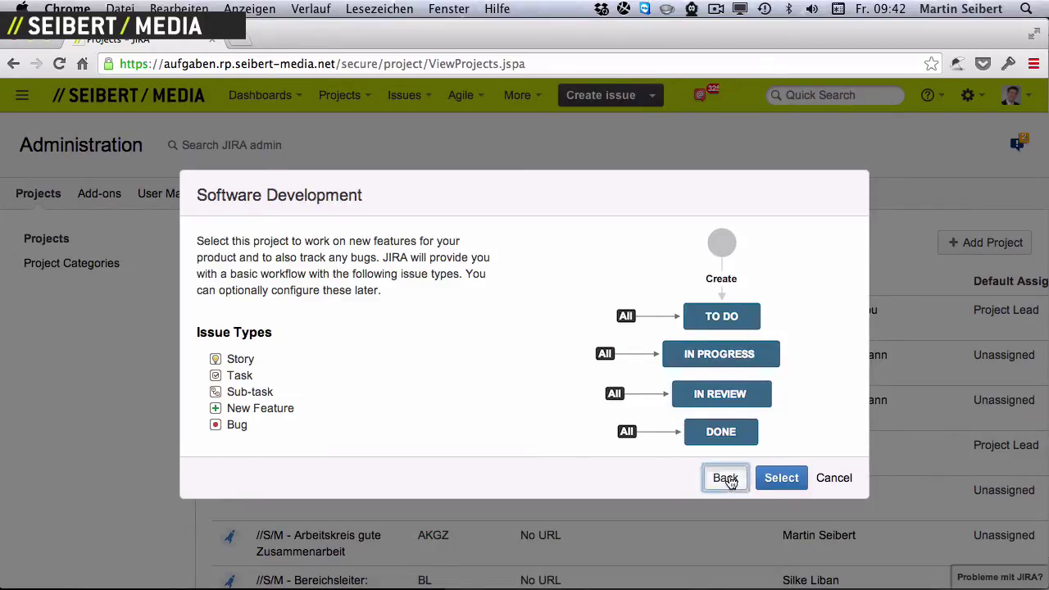
Select the Simple Issue Tracking project type again.
left_click(372, 273)
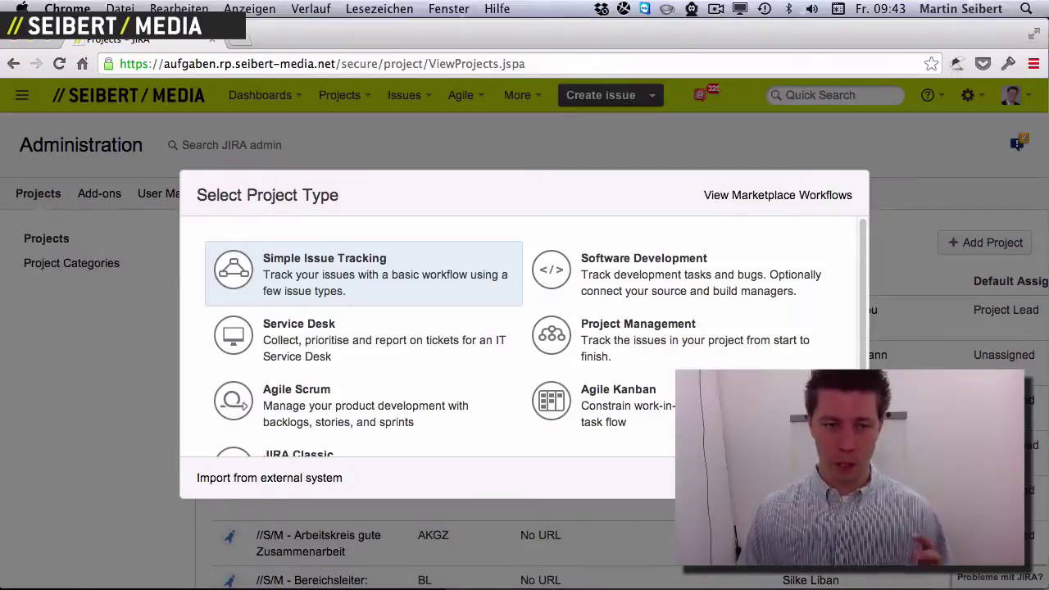
Create a Simple Issue Tracking project named 'Testproject USA' with key TESTUSA.
left_click(374, 269)
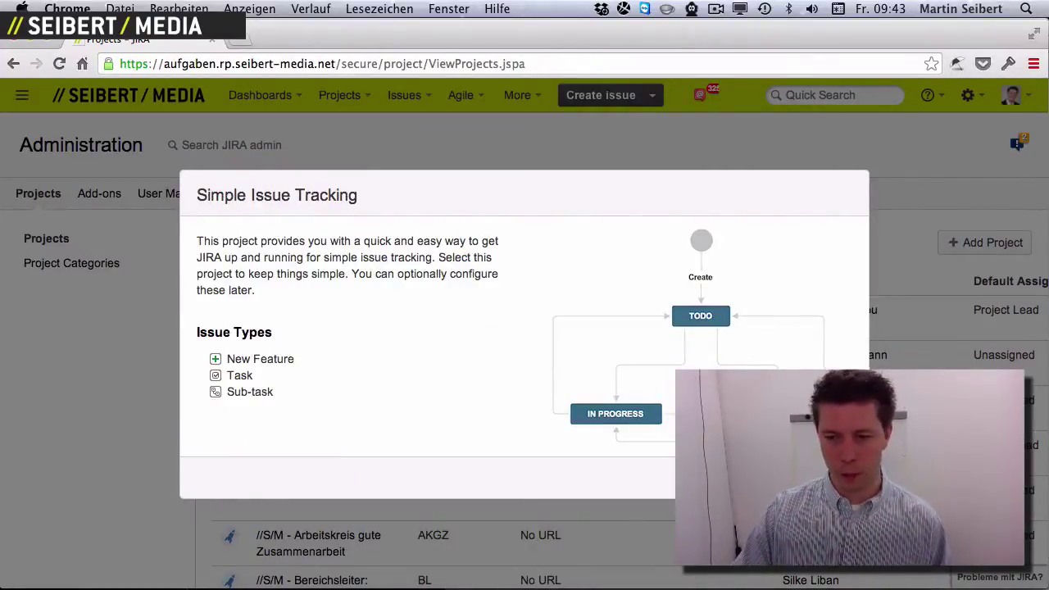
key("Return")
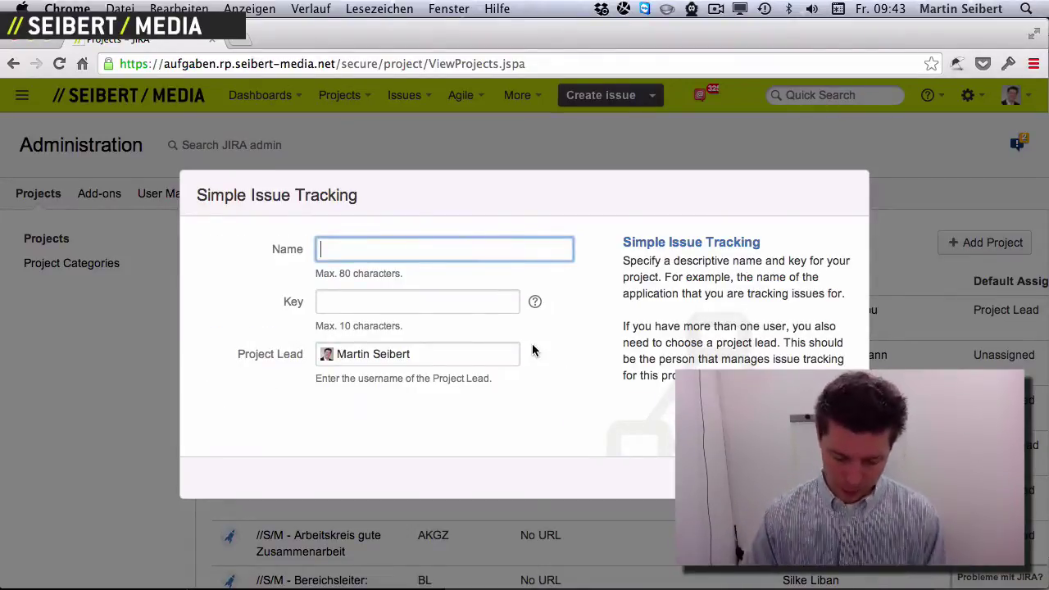
type("Testproje")
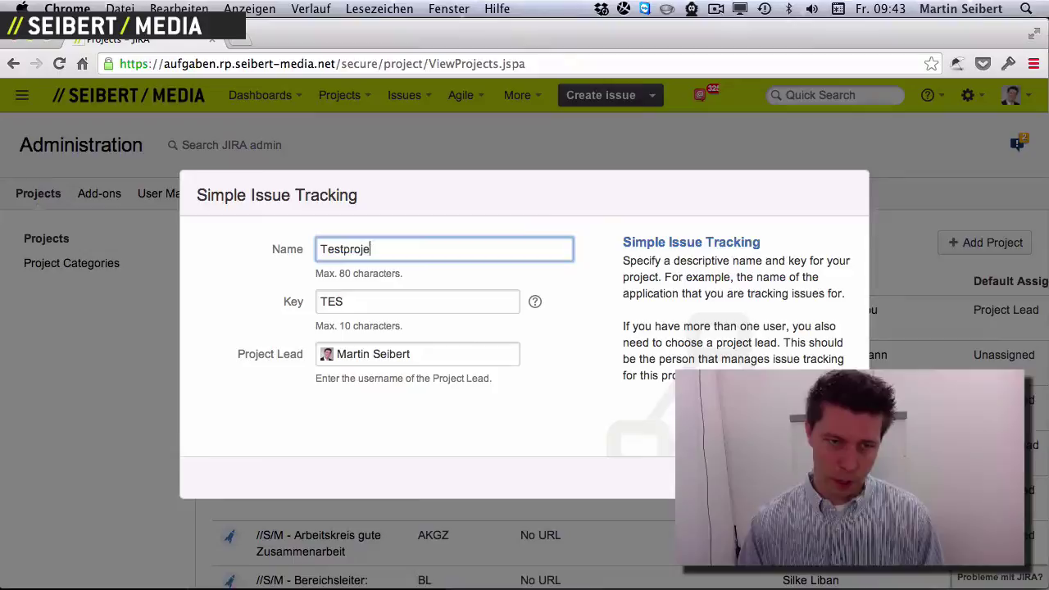
type("ct USA")
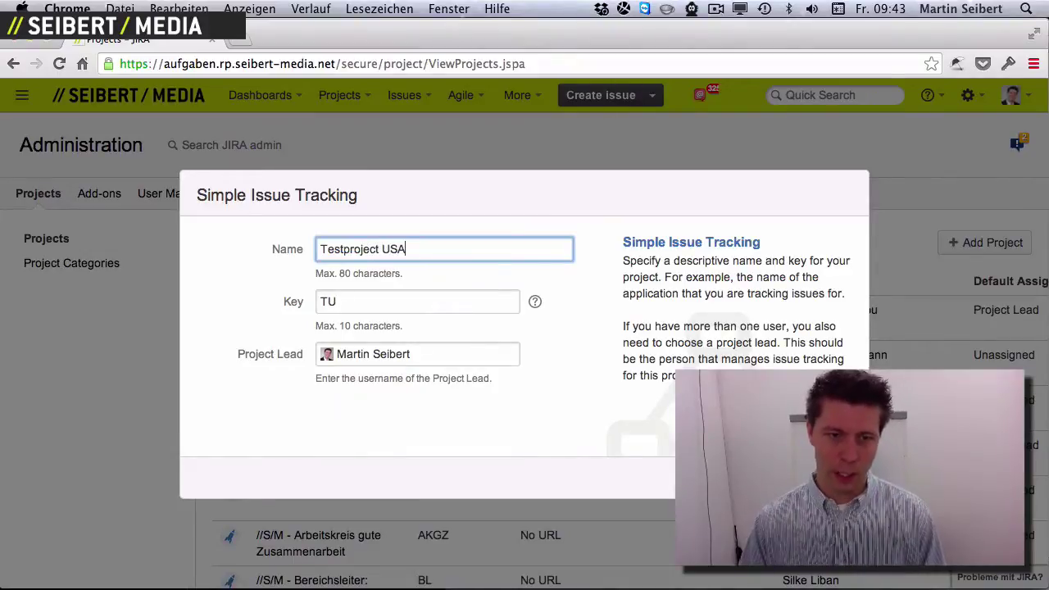
double_click(365, 300)
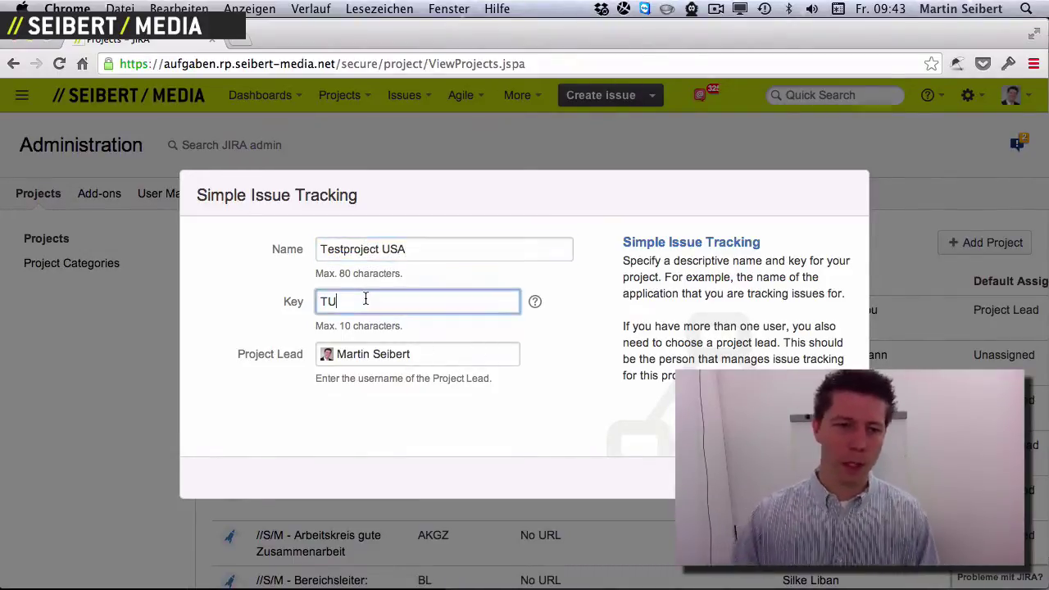
type("TUS")
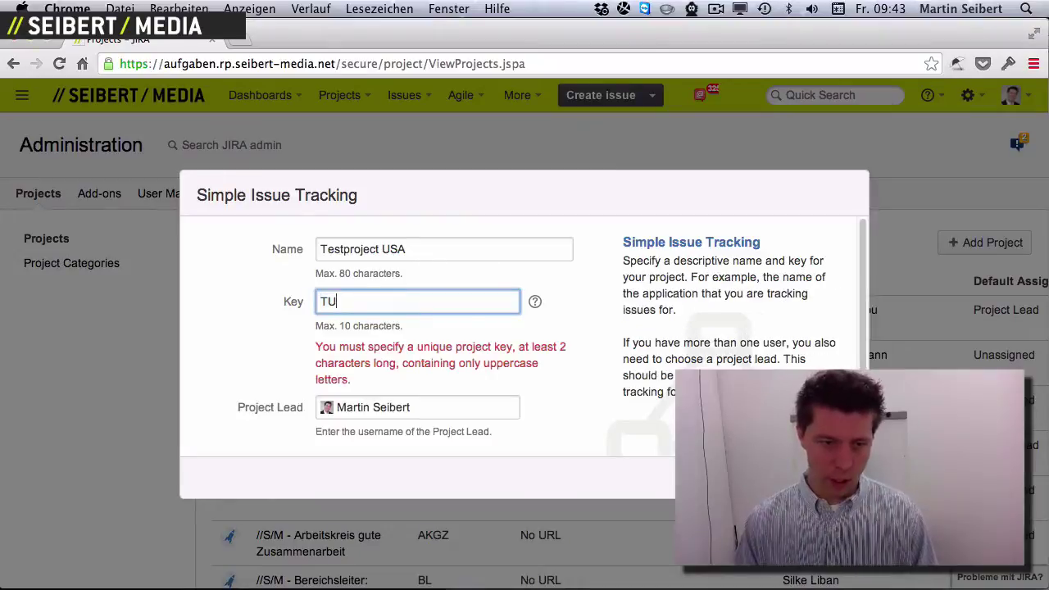
type("A")
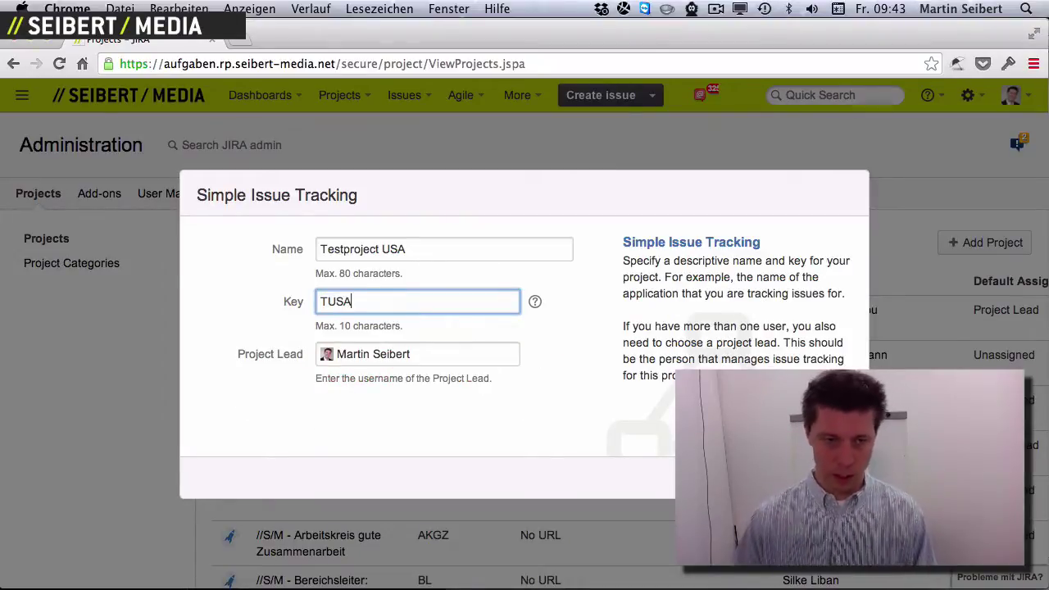
left_click(328, 303)
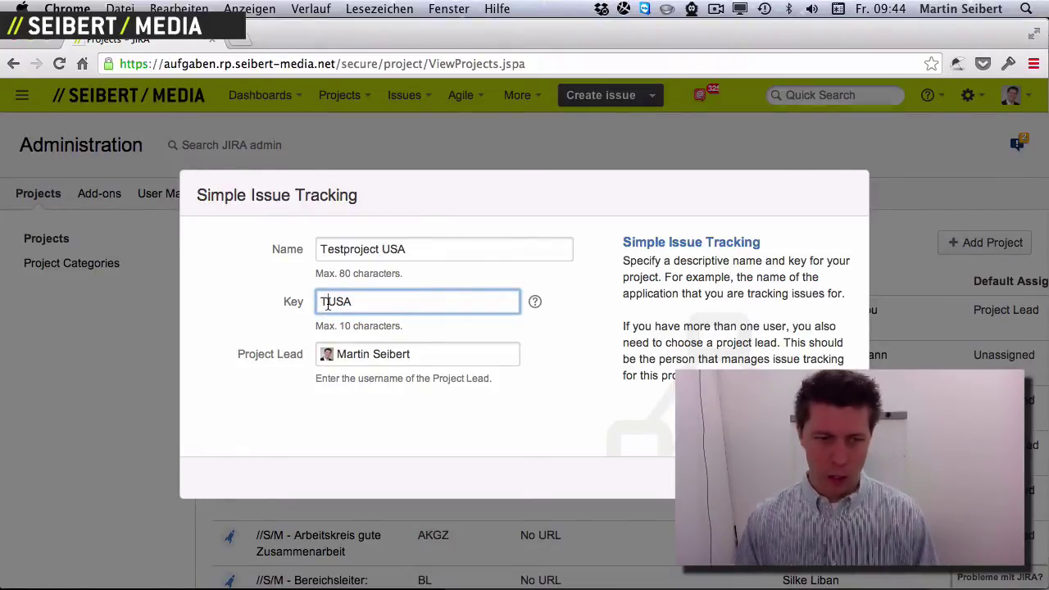
type("EST")
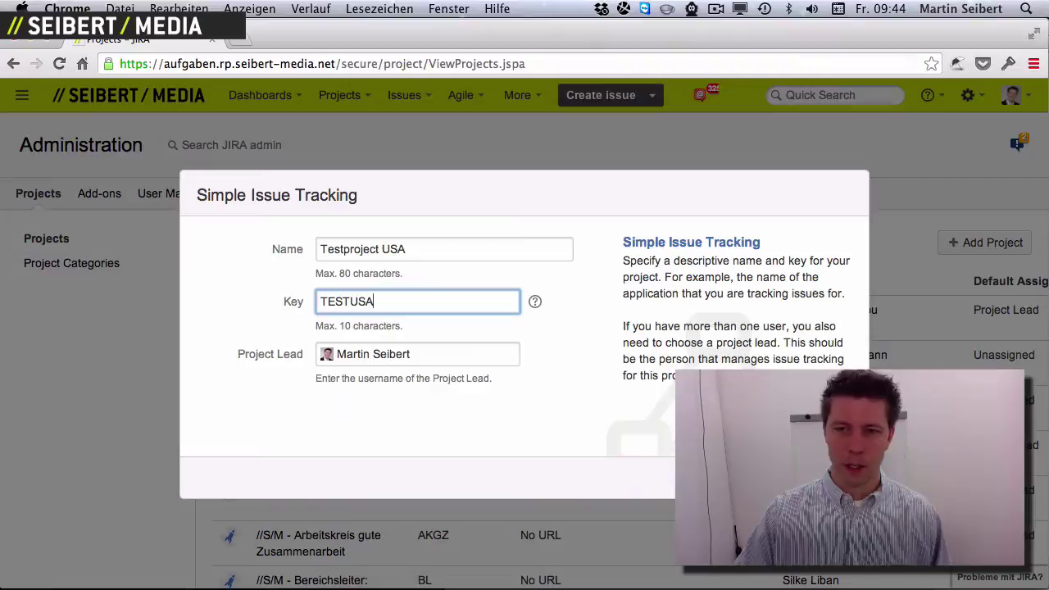
key("Return")
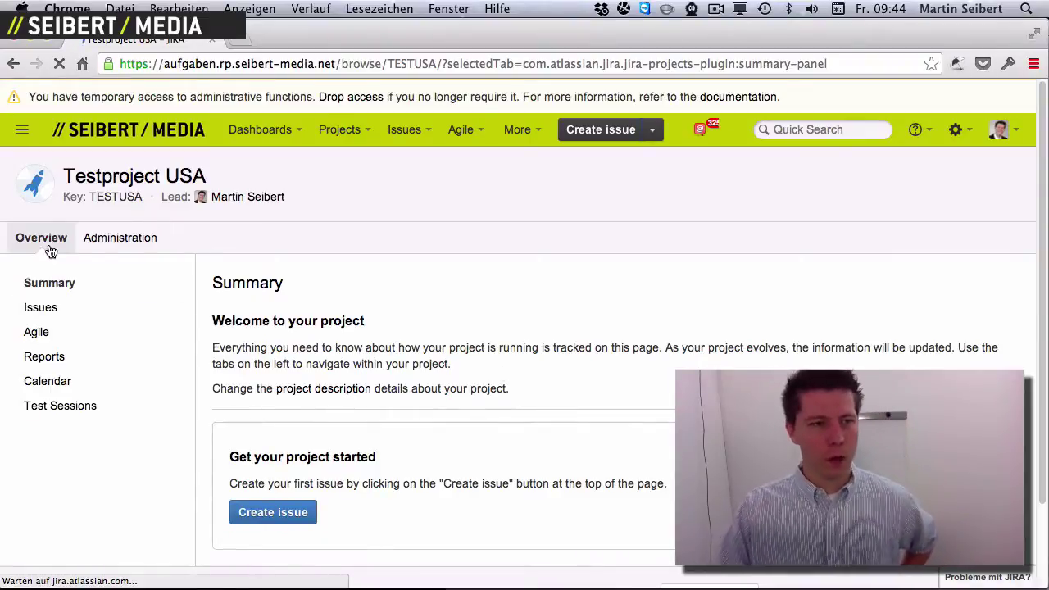
Open the TESTUSA project's Administration settings and review its issue type and workflow schemes.
left_click(137, 241)
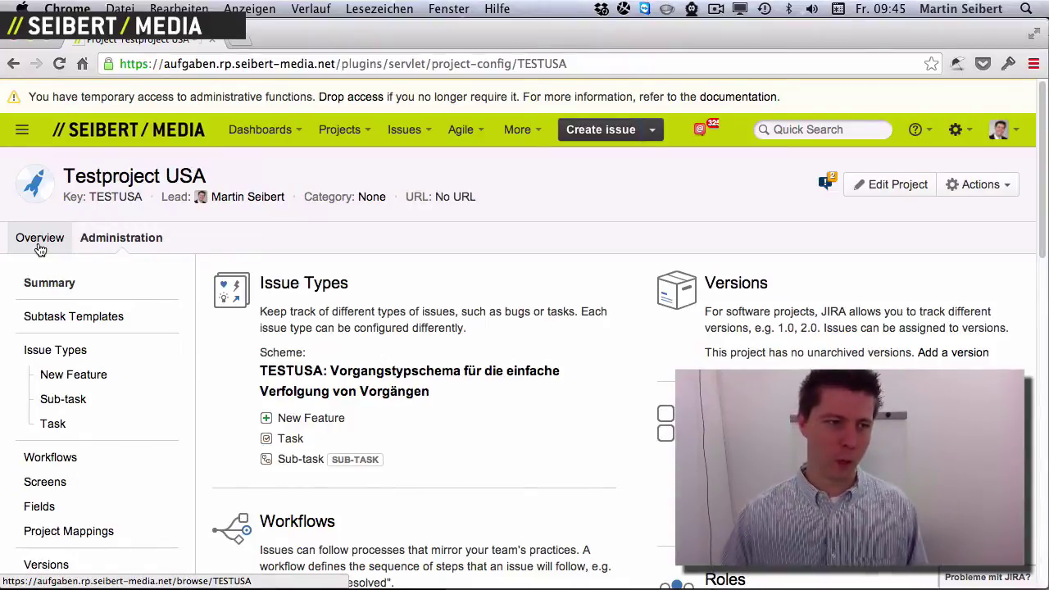
scroll(129, 387, "down", 2)
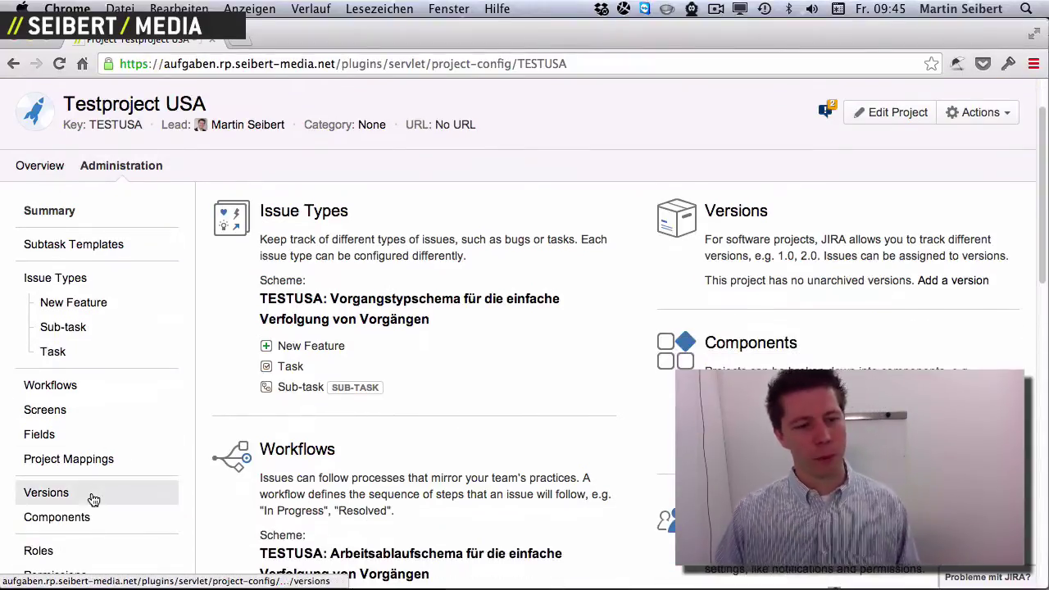
scroll(92, 500, "down", 2)
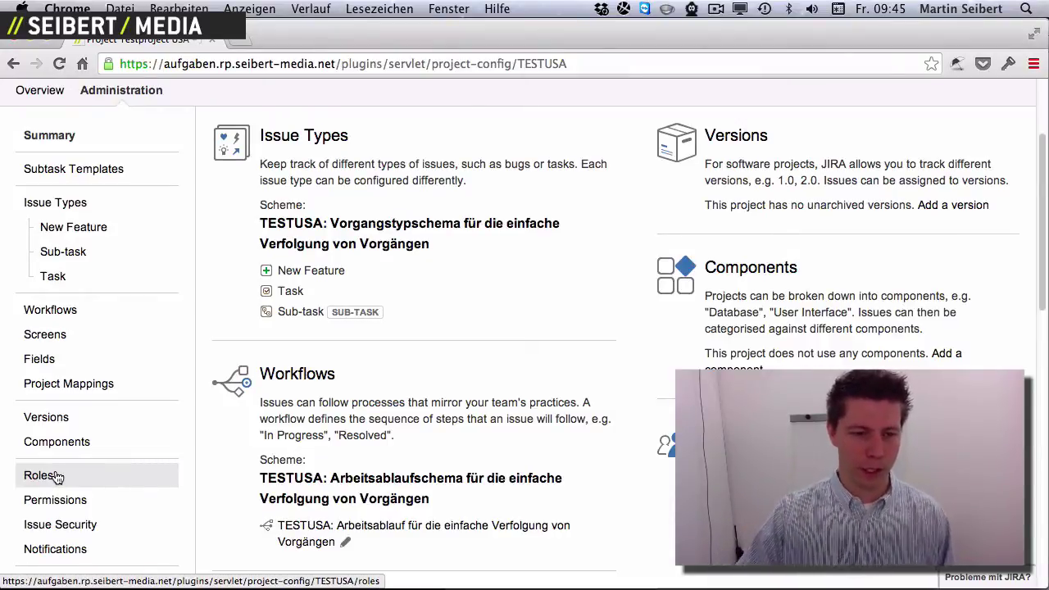
Open the TESTUSA Roles page and review the Administrators, Developers and Projektteam roles.
left_click(58, 478)
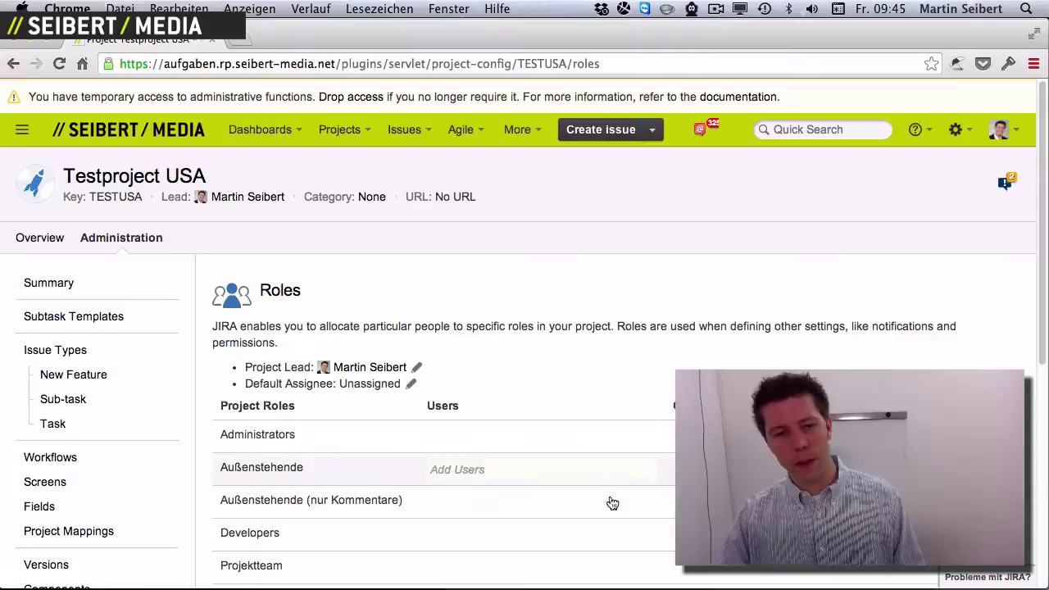
scroll(566, 491, "down", 3)
scroll(562, 490, "down", 5)
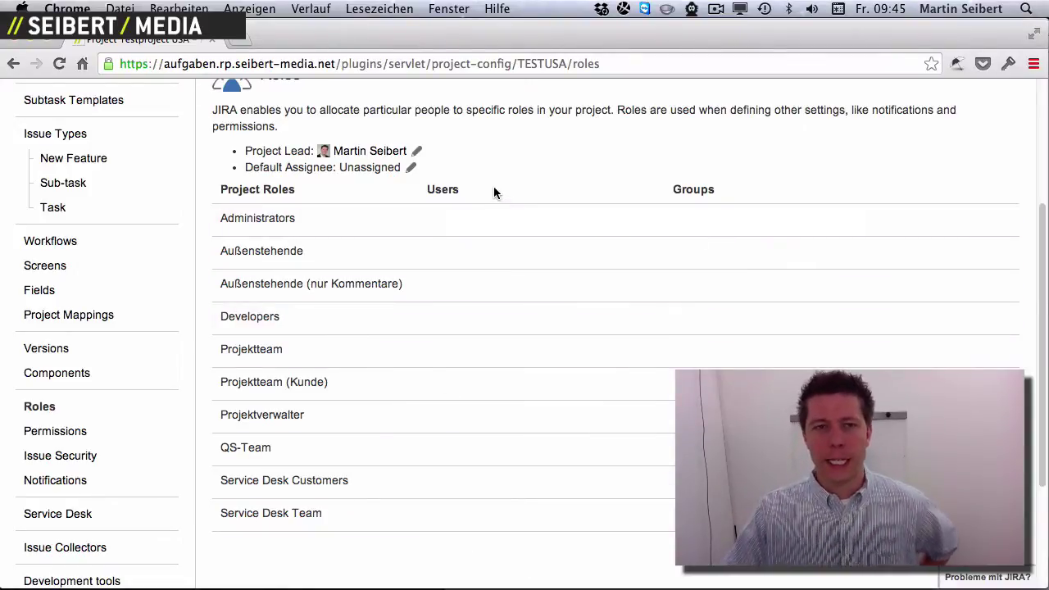
scroll(493, 188, "up", 1)
scroll(493, 194, "up", 5)
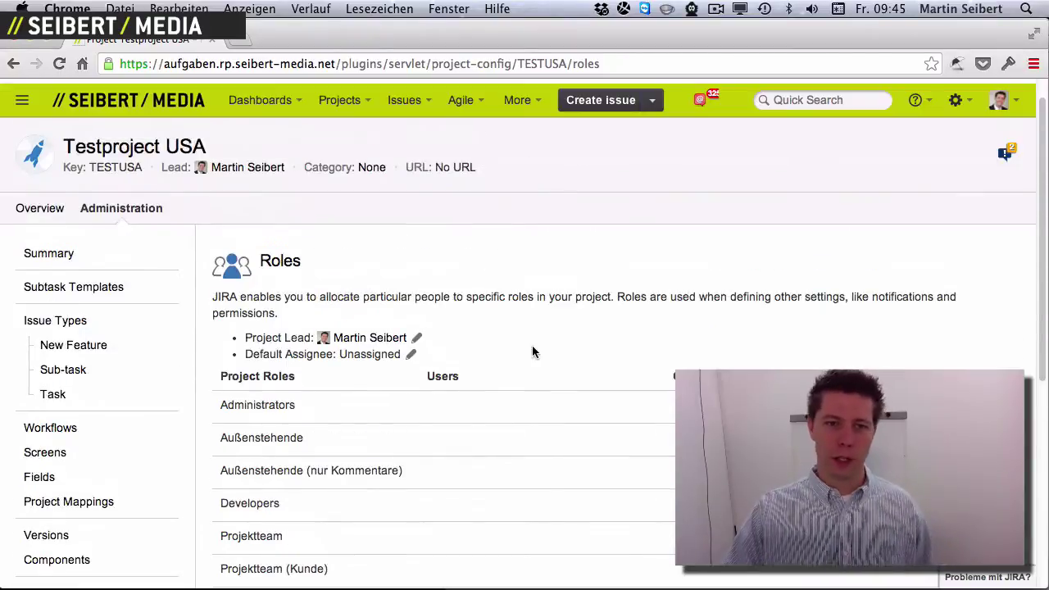
scroll(538, 363, "down", 1)
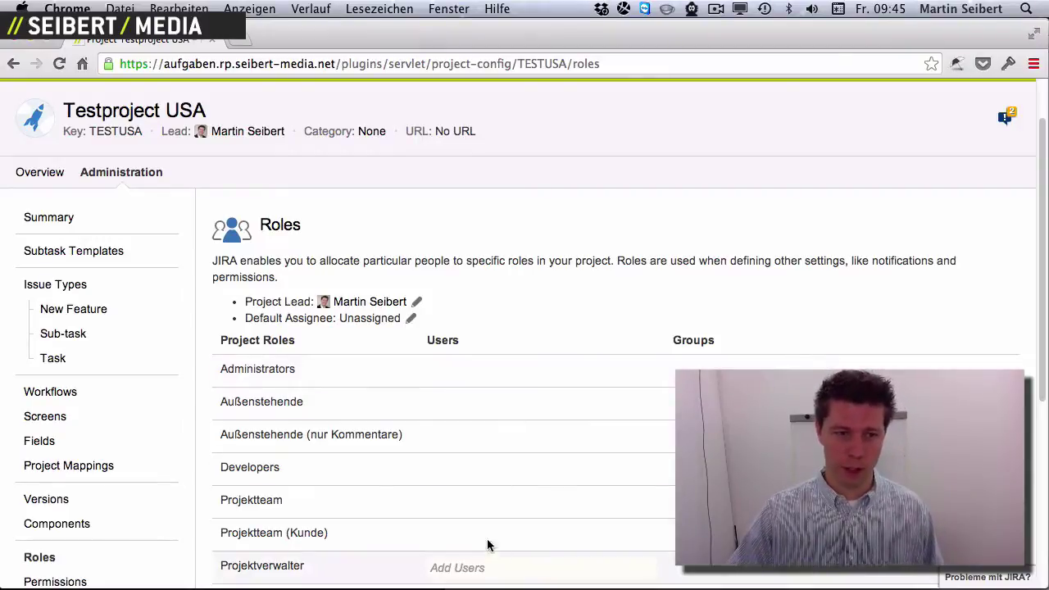
scroll(460, 380, "down", 3)
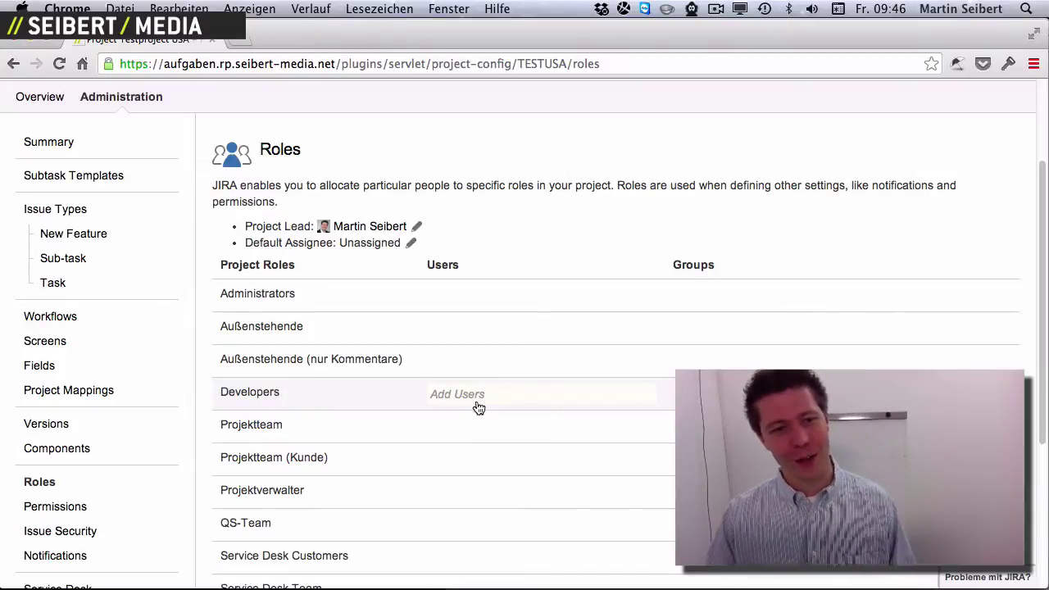
scroll(479, 430, "down", 1)
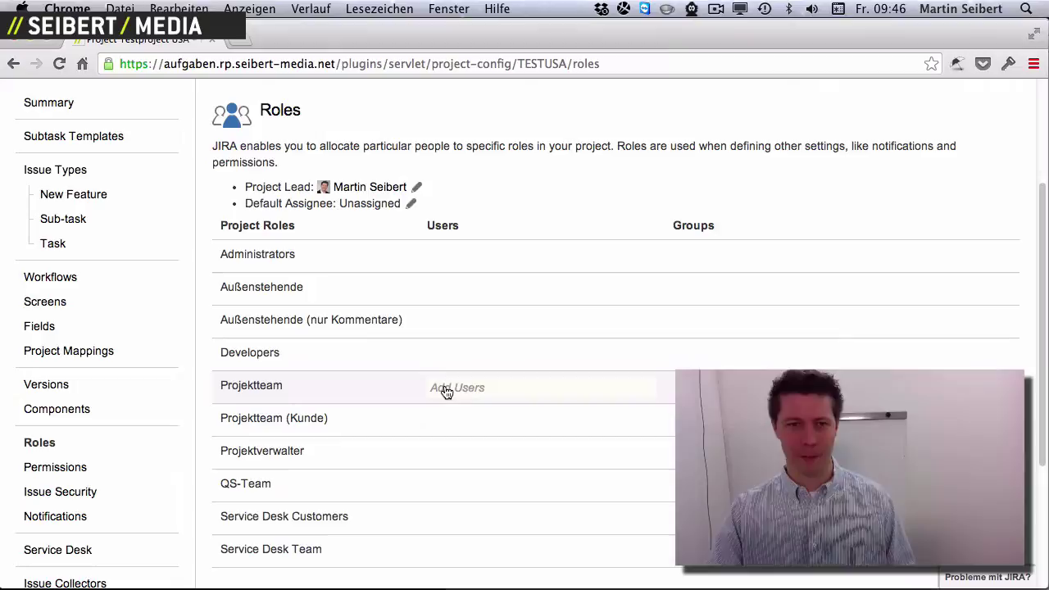
Add three users to the Projektteam role by name search.
left_click(600, 386)
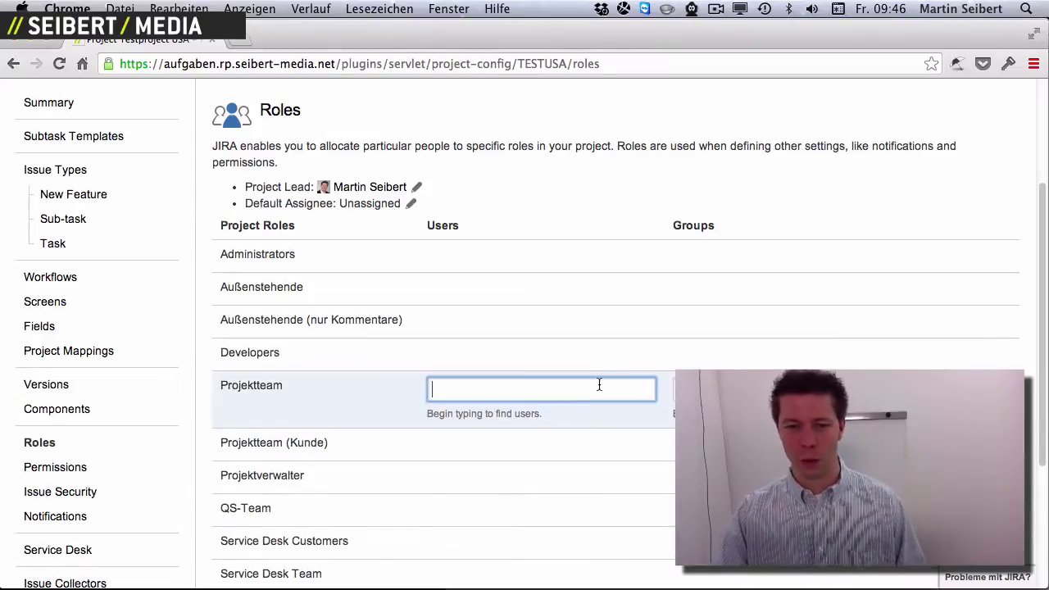
type("cba")
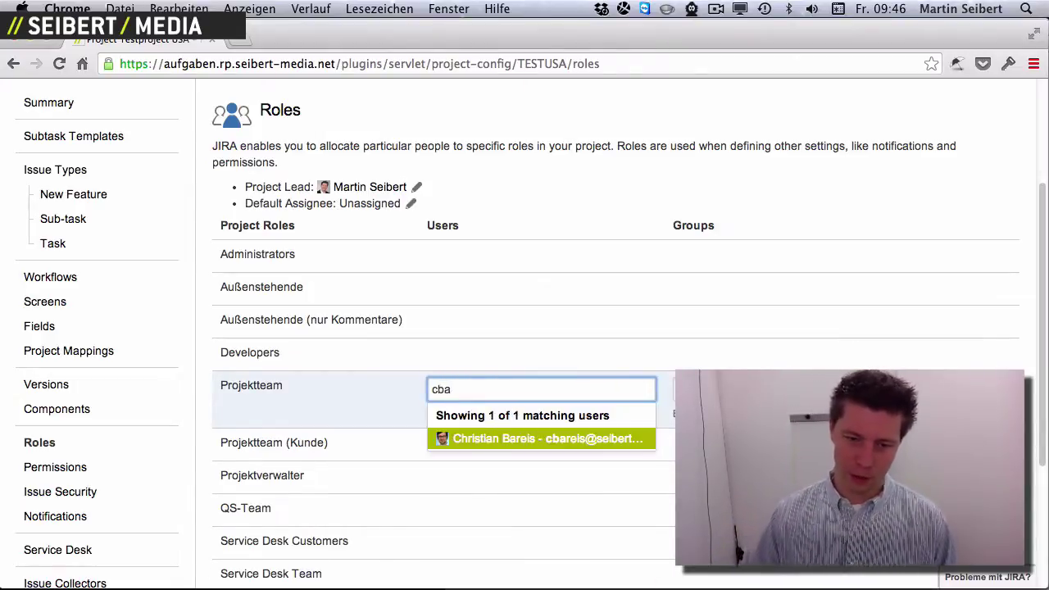
key("Return")
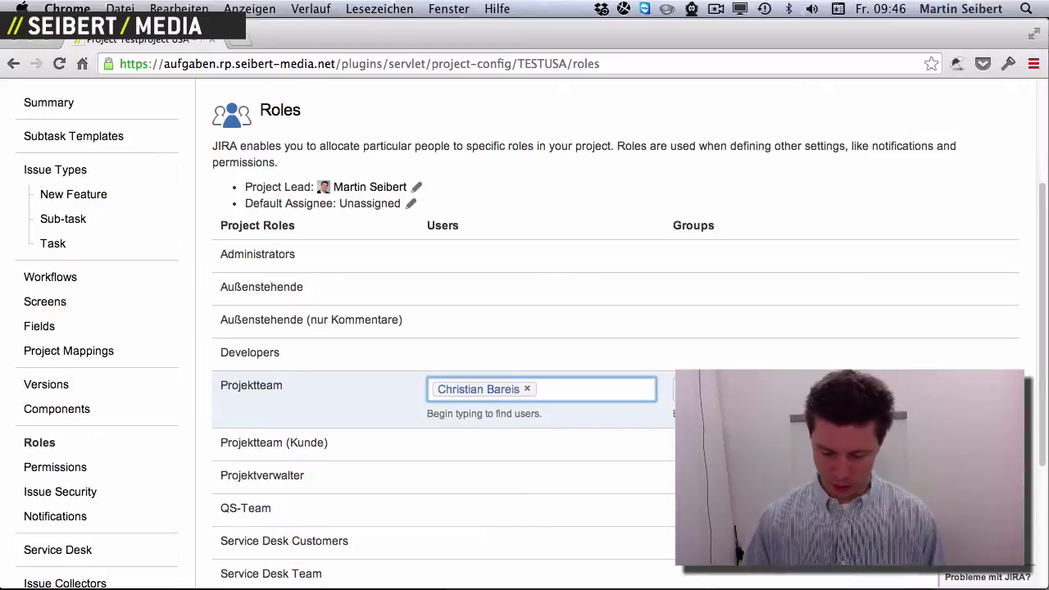
type("mra")
key("Down")
key("Return")
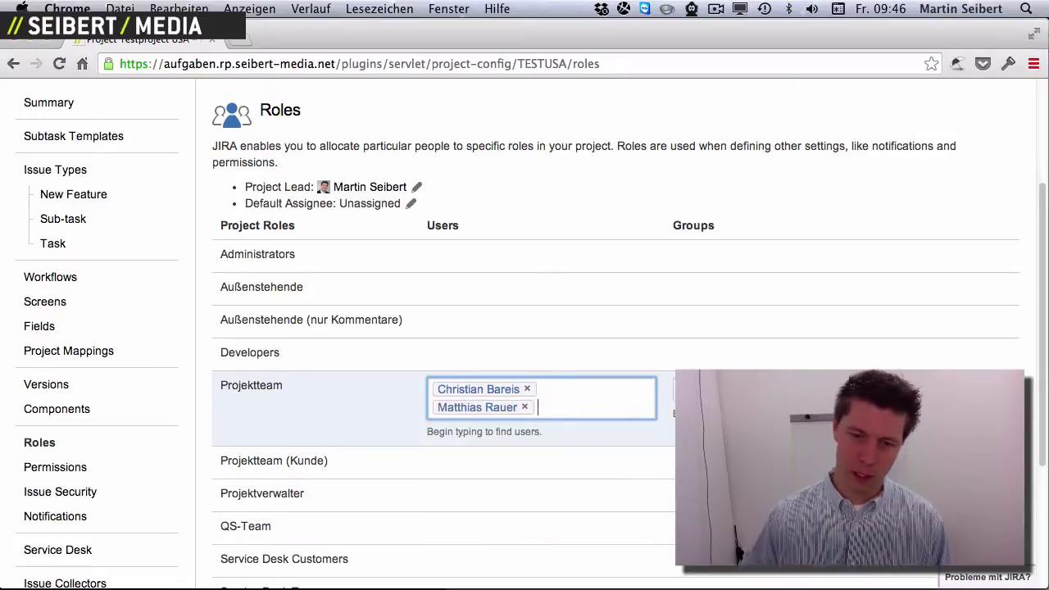
type("alin")
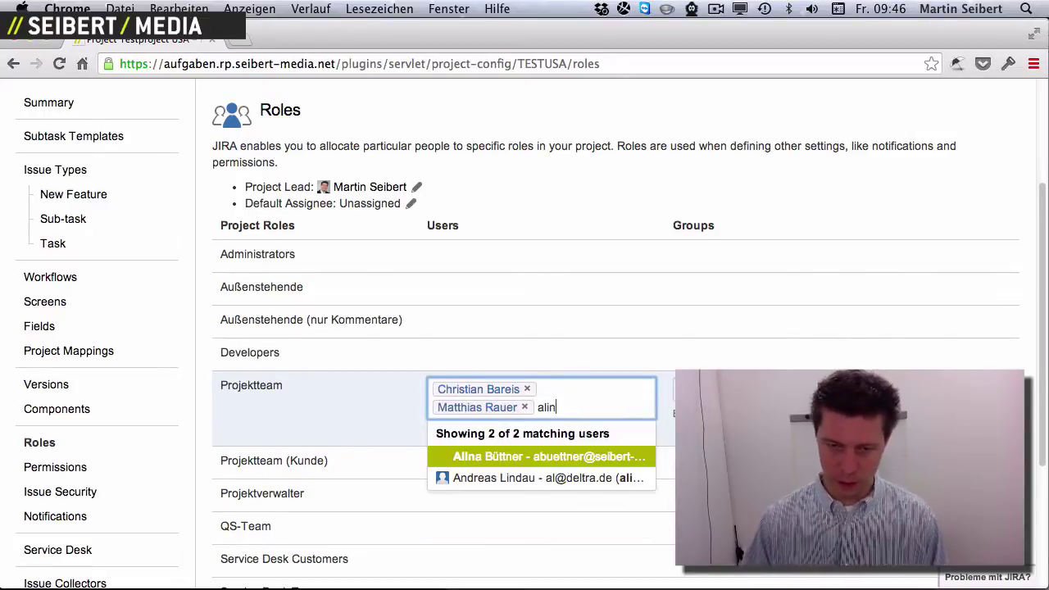
key("Return")
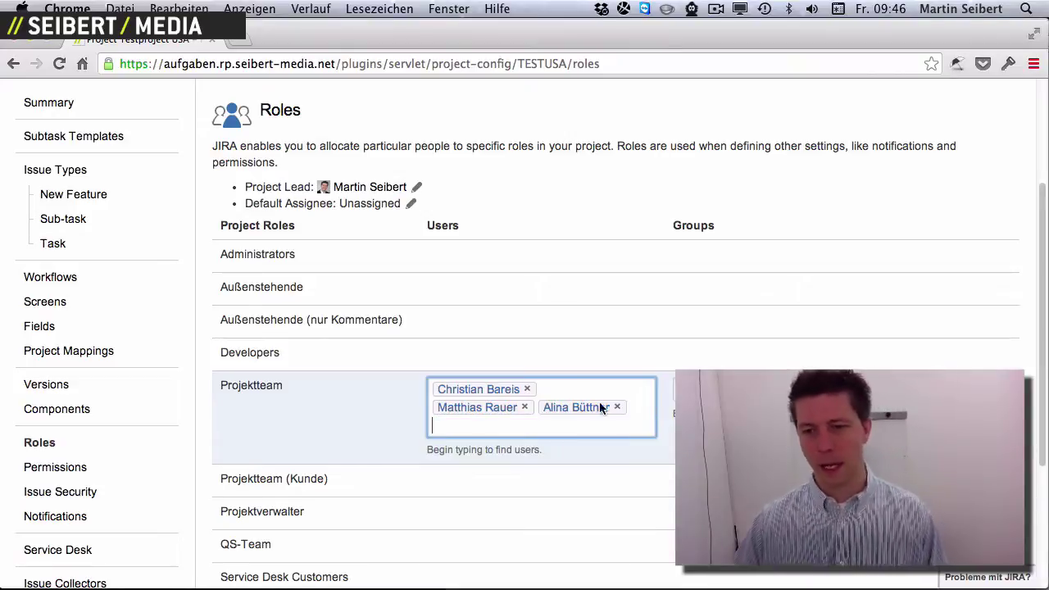
key("Tab")
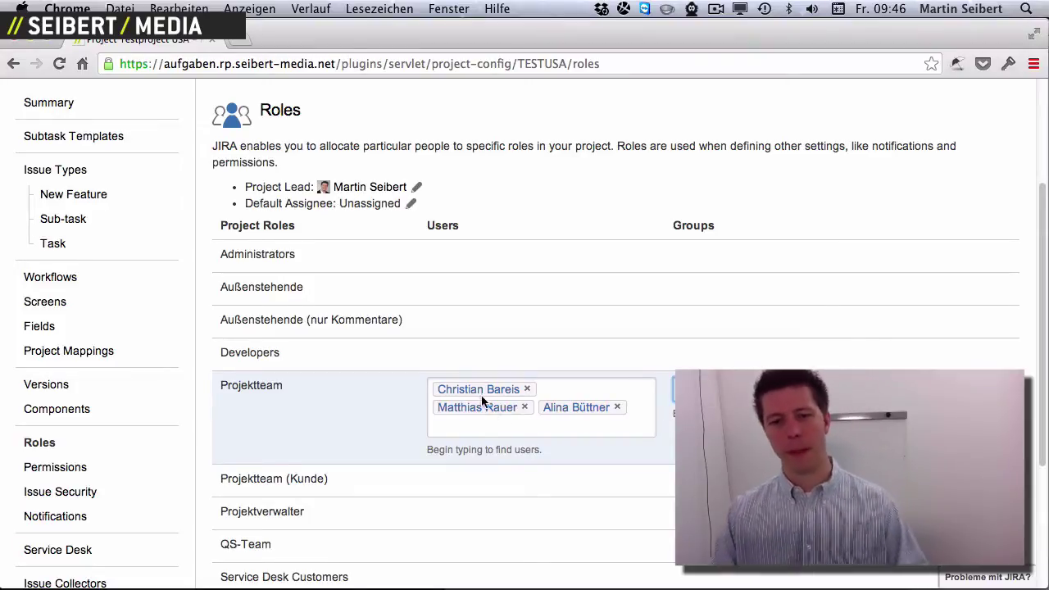
Assign one of the Projektteam users to the Projektverwalter role and save.
left_click(460, 514)
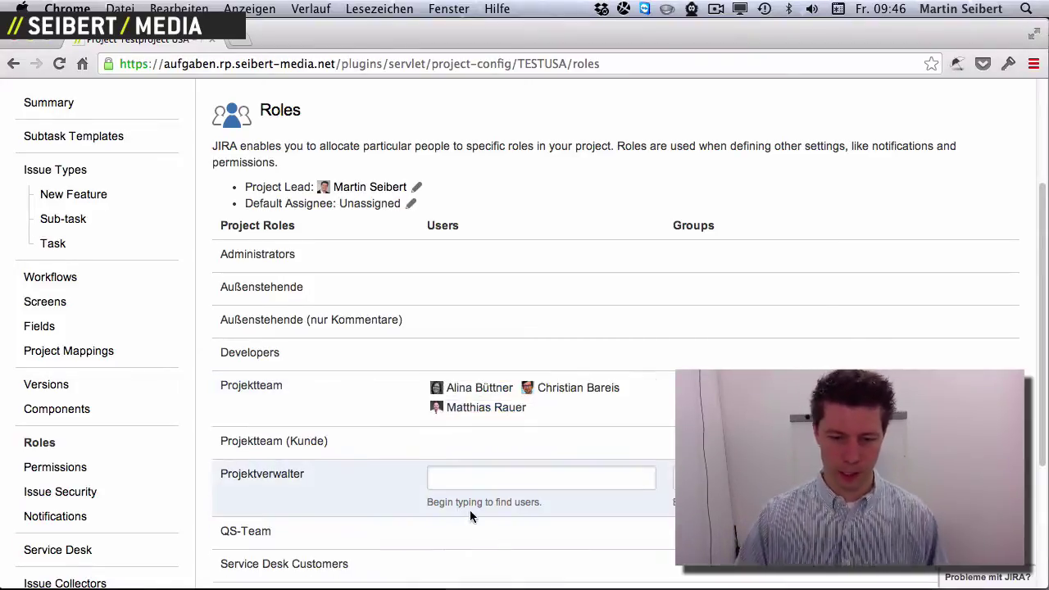
left_click(447, 480)
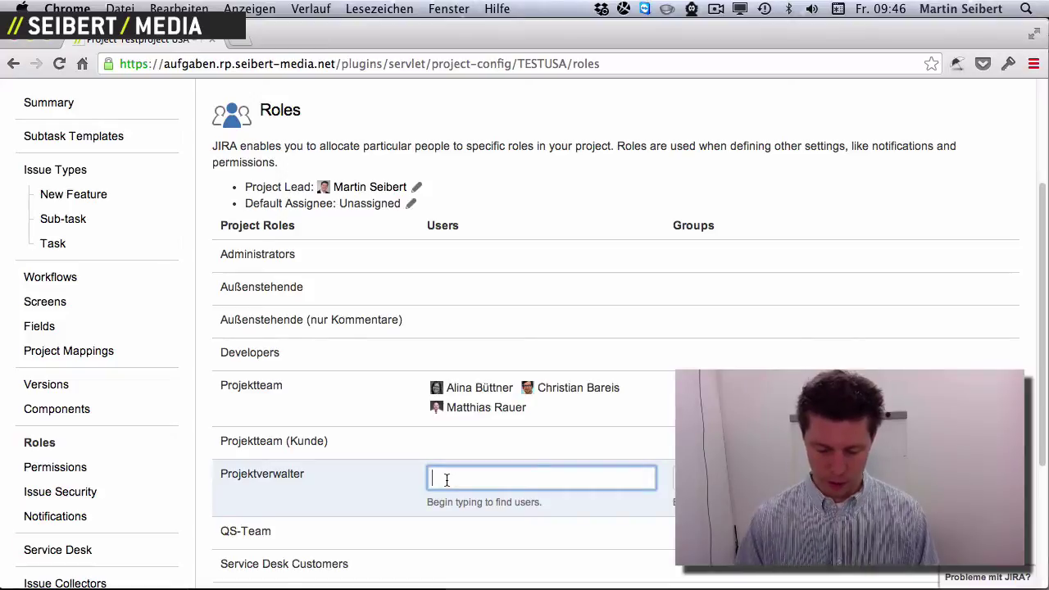
type("alina")
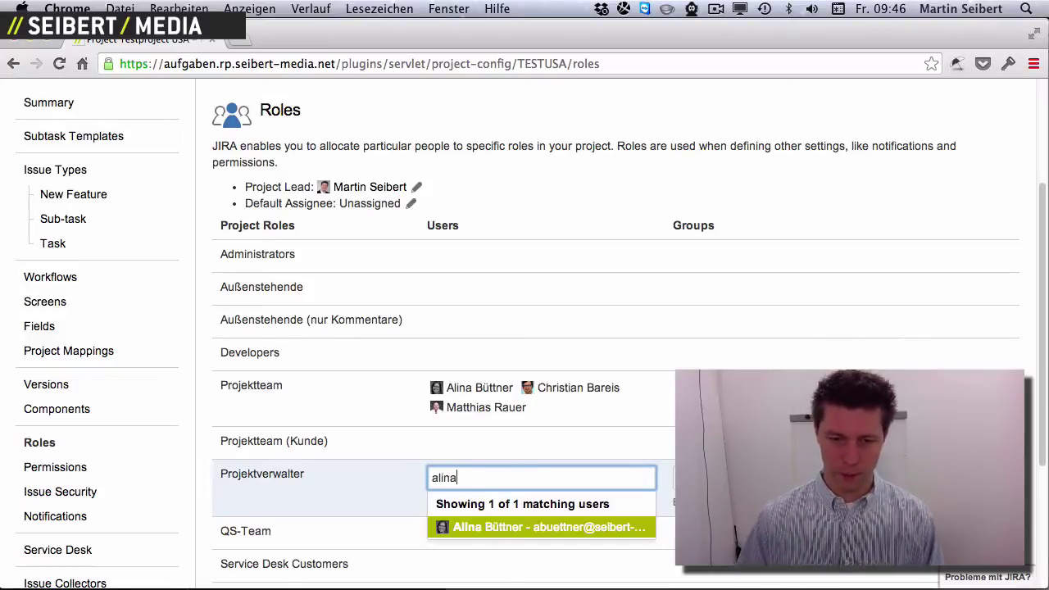
key("Return")
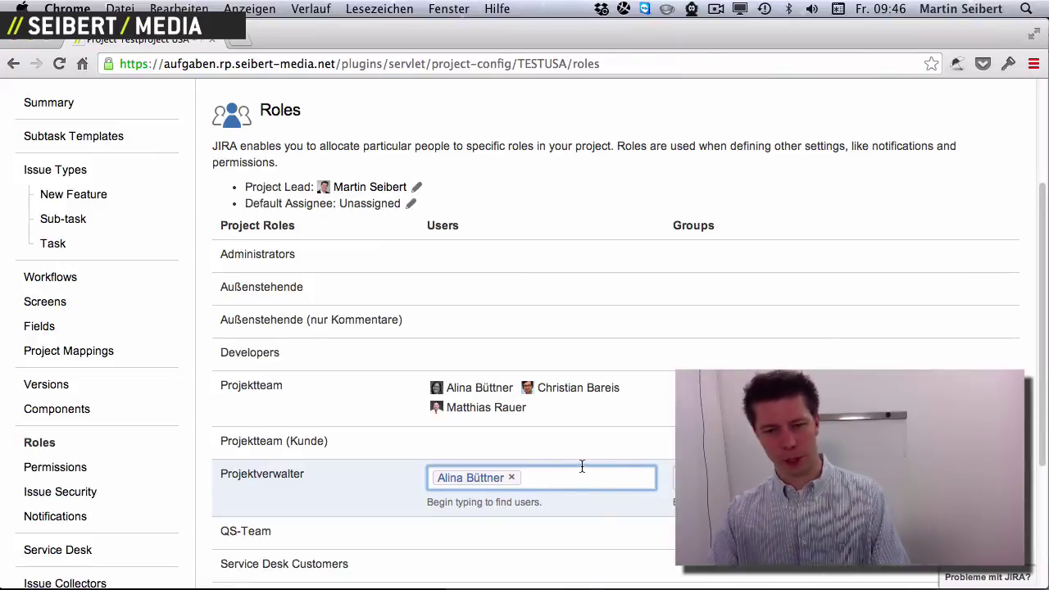
key("Return")
scroll(524, 328, "down", 3)
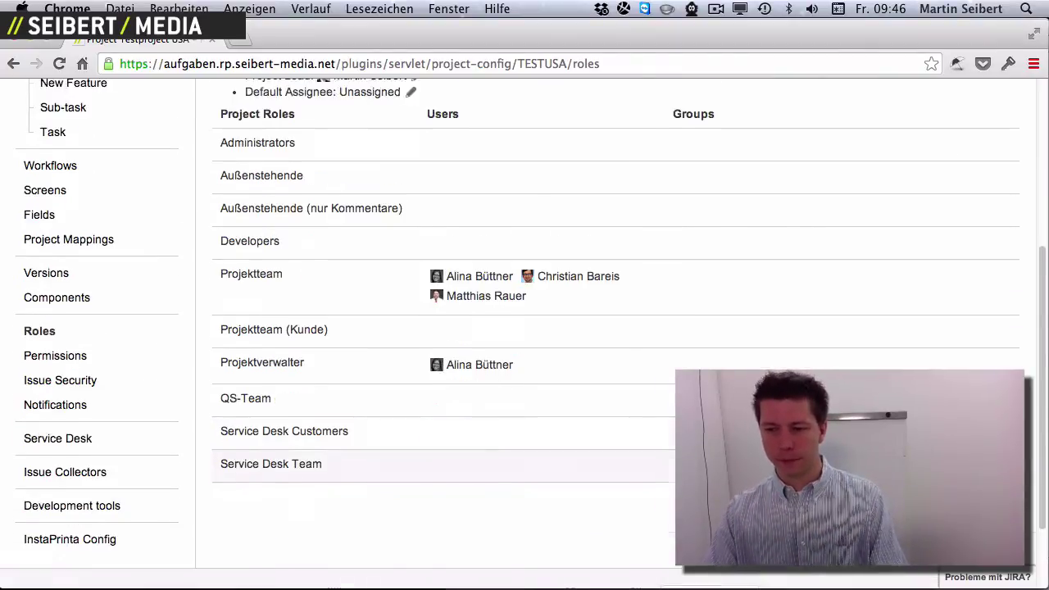
scroll(366, 277, "up", 3)
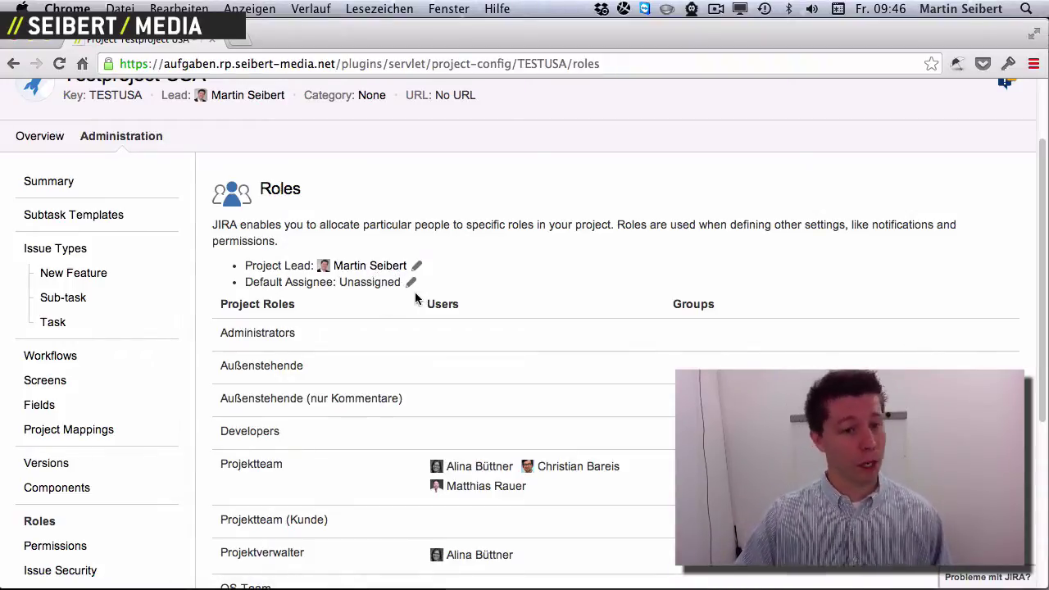
scroll(201, 246, "up", 2)
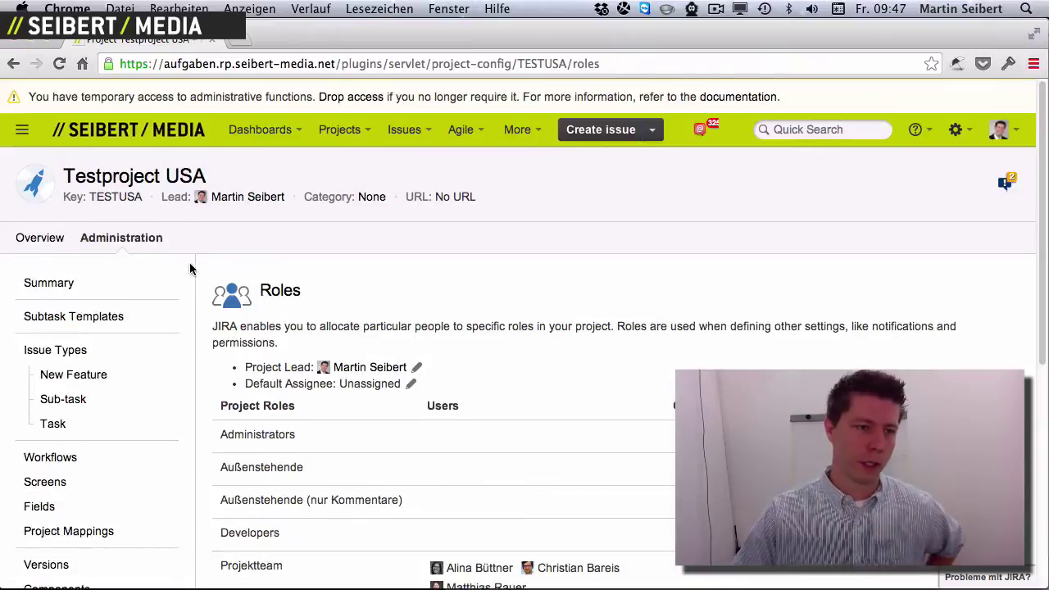
Go back to the Testproject USA Summary overview page.
left_click(40, 246)
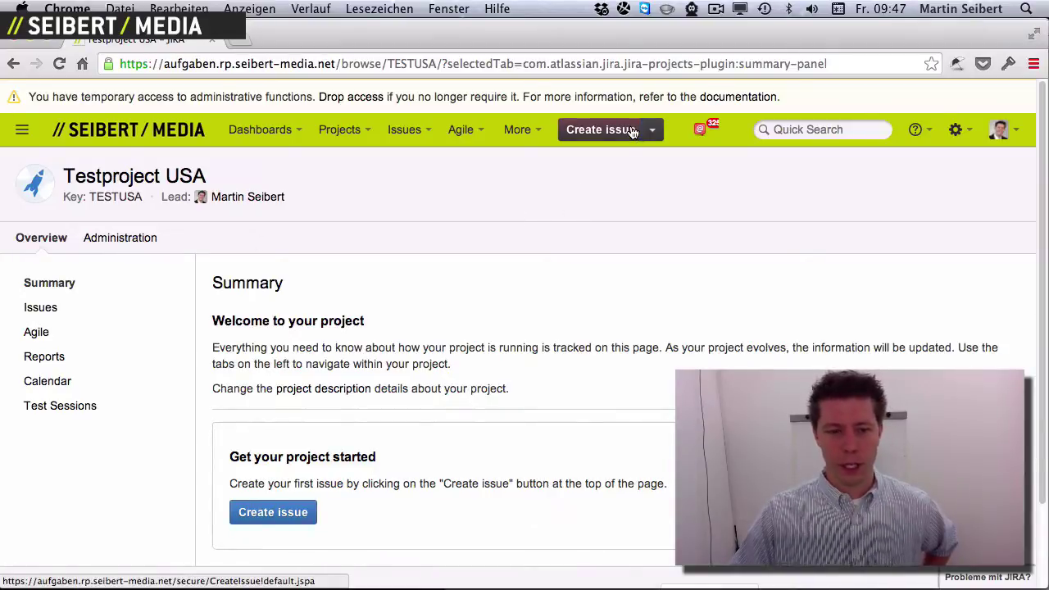
scroll(279, 450, "down", 2)
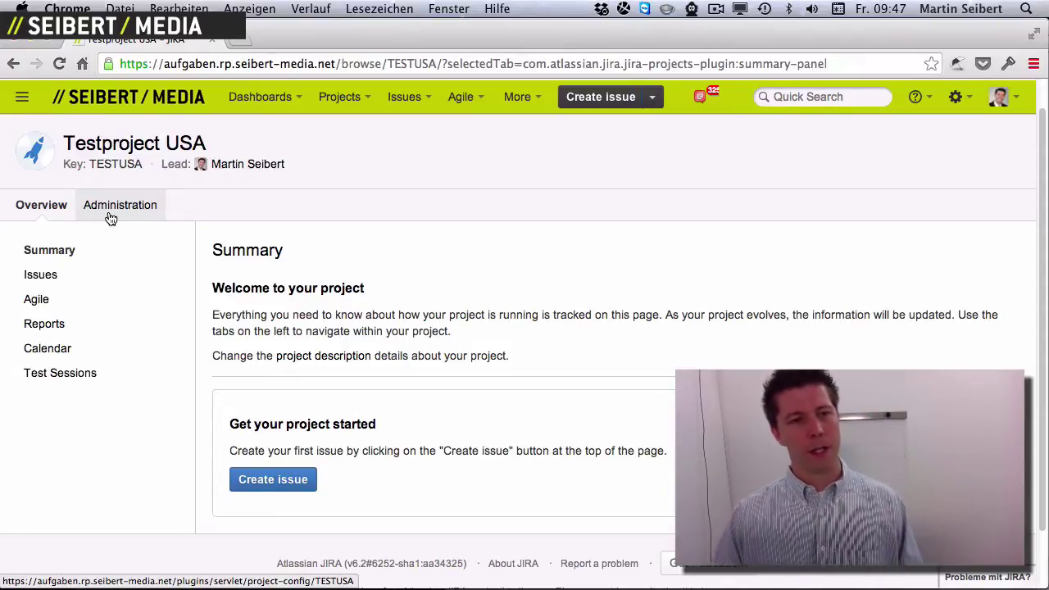
Open the TESTUSA Project Permissions page (Default Permission Scheme) and its Actions menu.
left_click(111, 215)
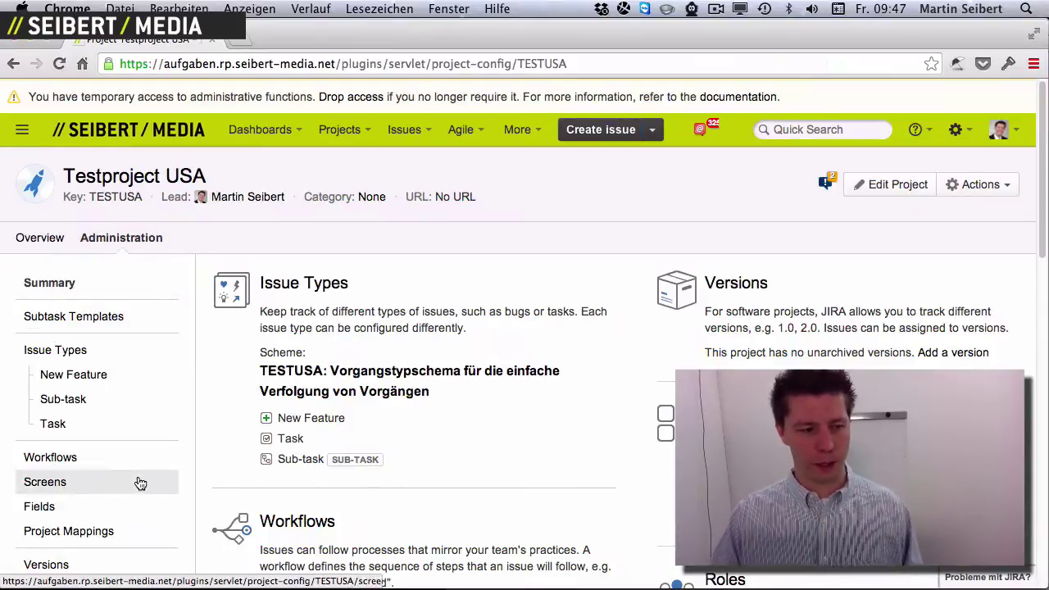
scroll(129, 465, "down", 2)
scroll(127, 464, "down", 4)
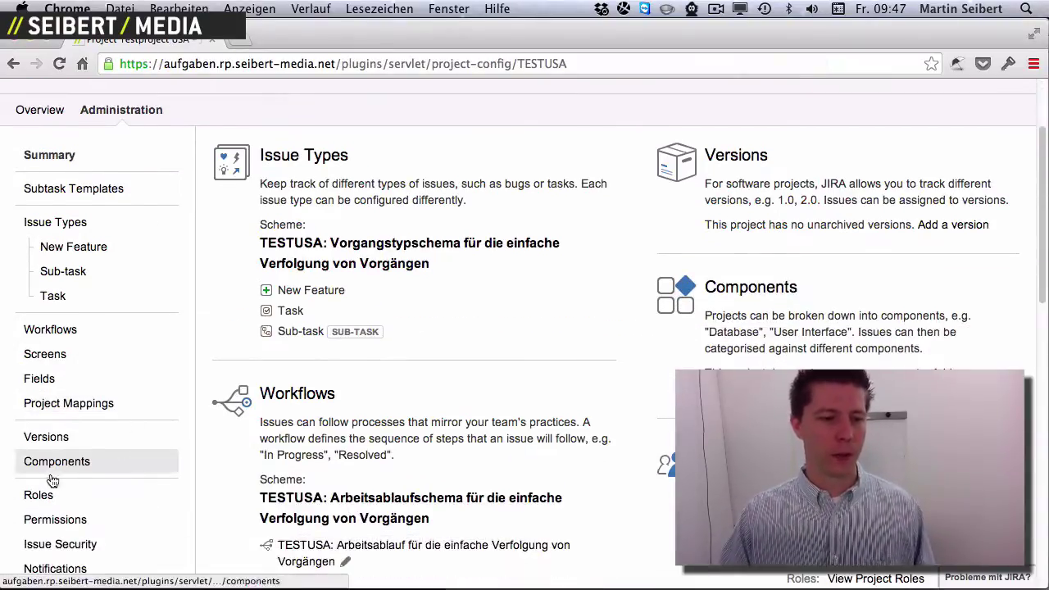
left_click(57, 518)
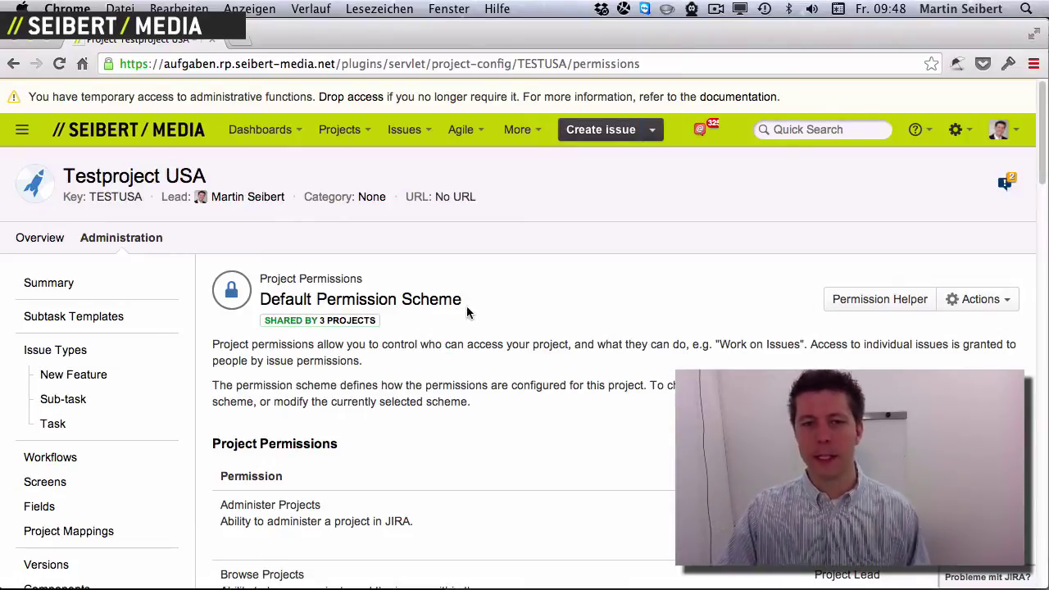
left_click(980, 304)
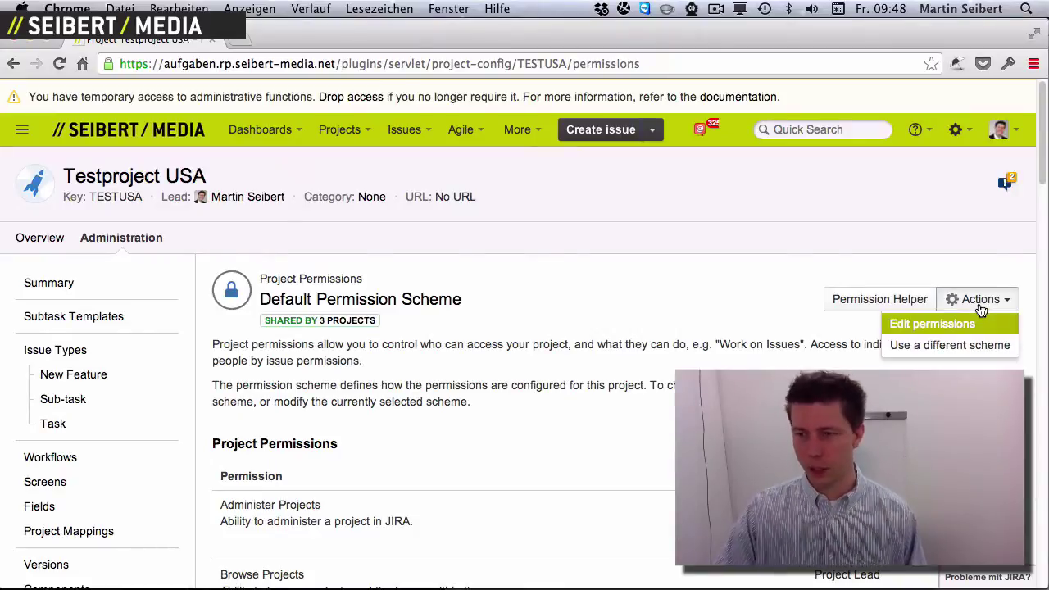
Associate the Intern permission scheme with Testproject USA, replacing the Default Permission Scheme.
left_click(946, 348)
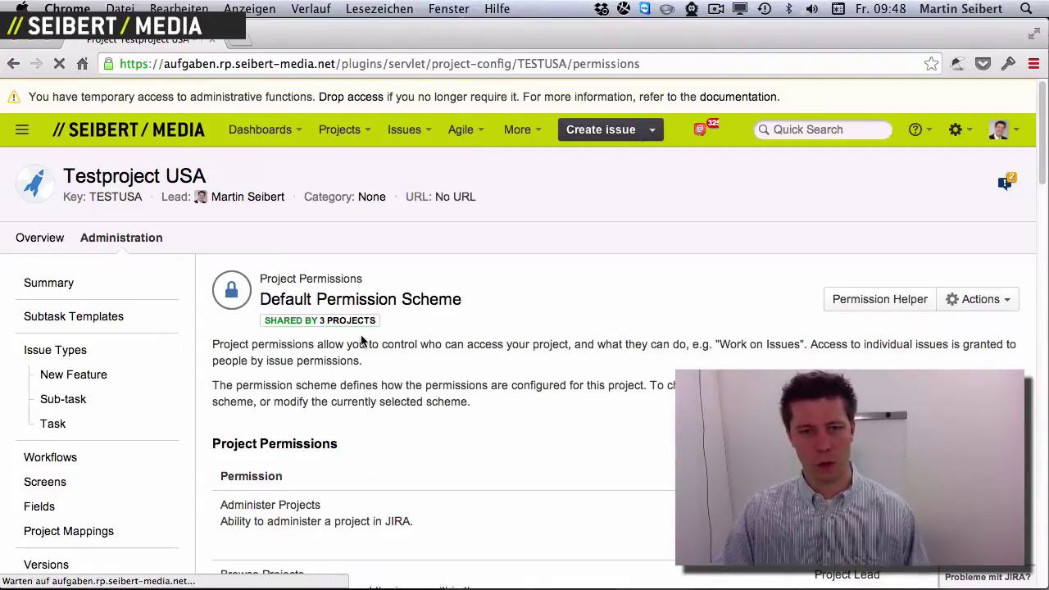
left_click(412, 326)
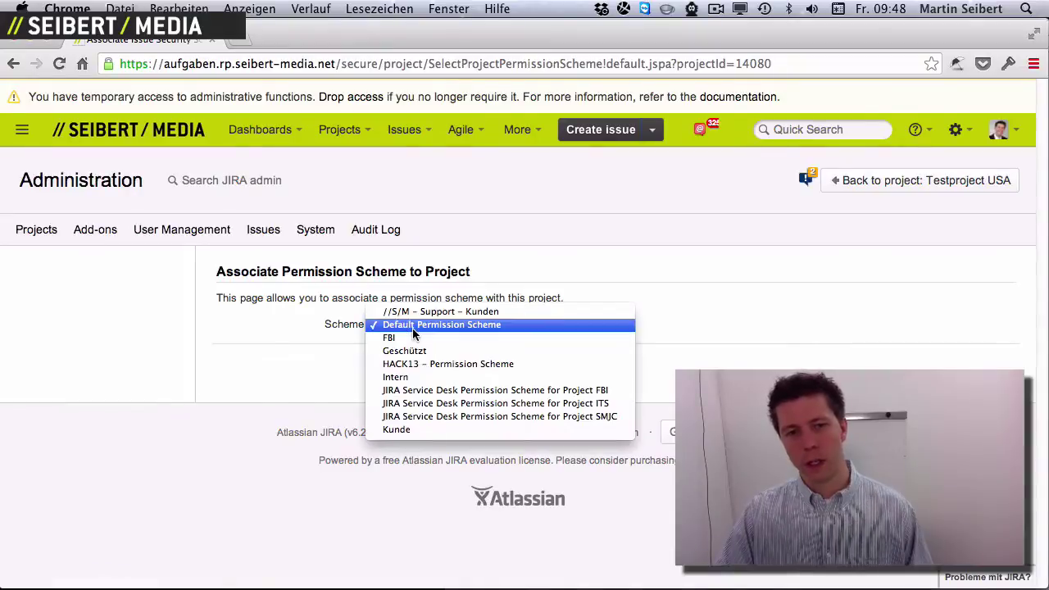
left_click(399, 380)
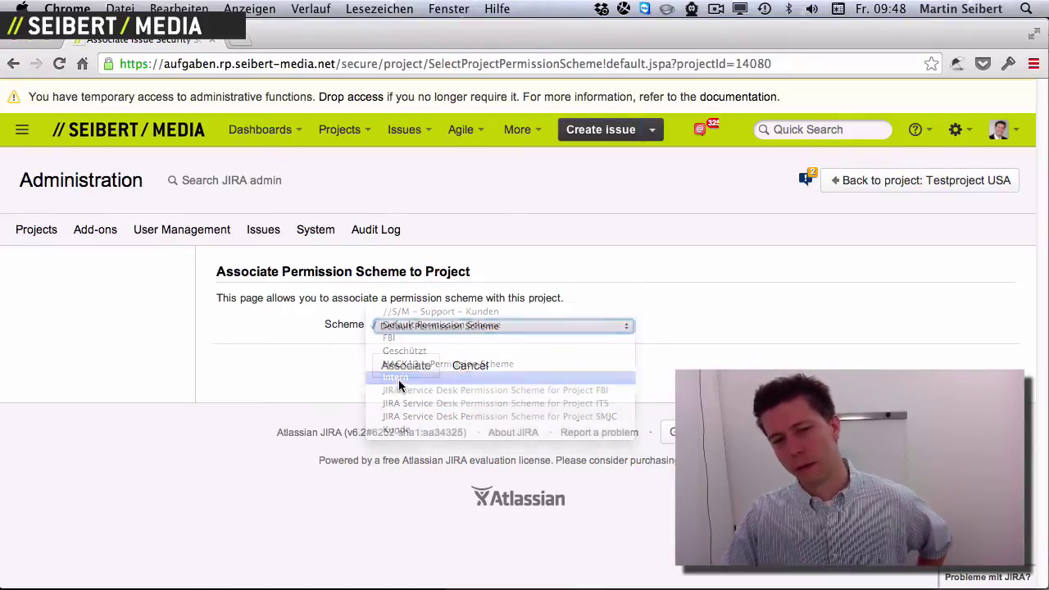
left_click(391, 370)
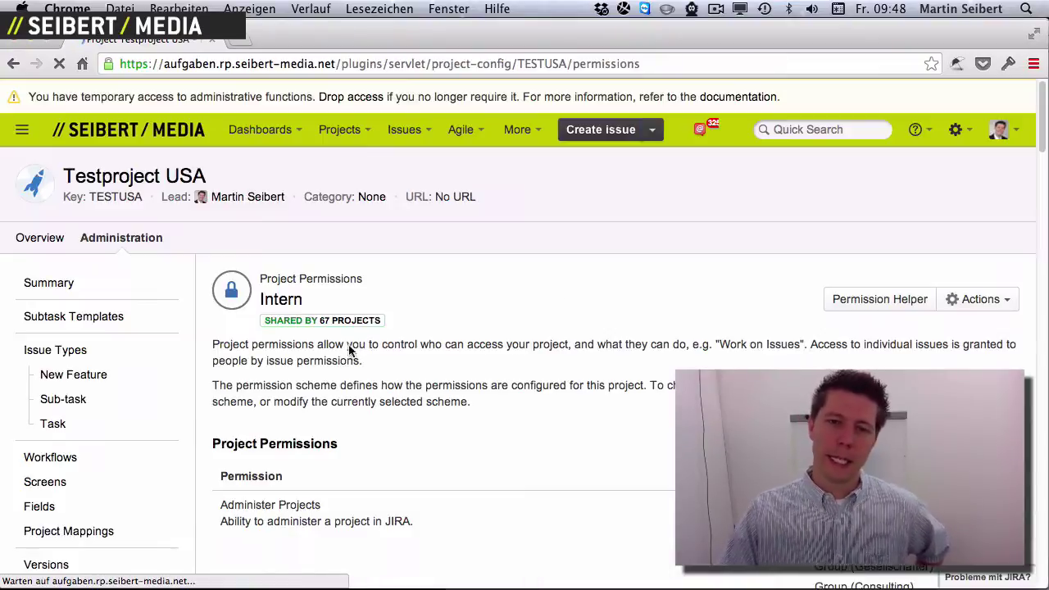
Go to the TESTUSA Notifications page, which currently has no notification scheme.
scroll(252, 486, "down", 2)
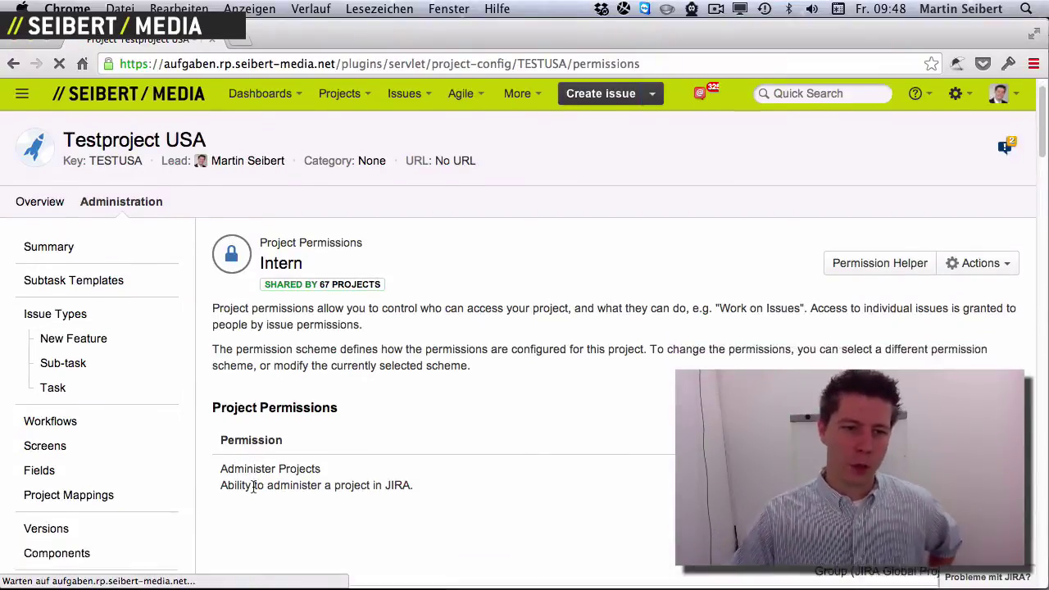
scroll(253, 489, "down", 2)
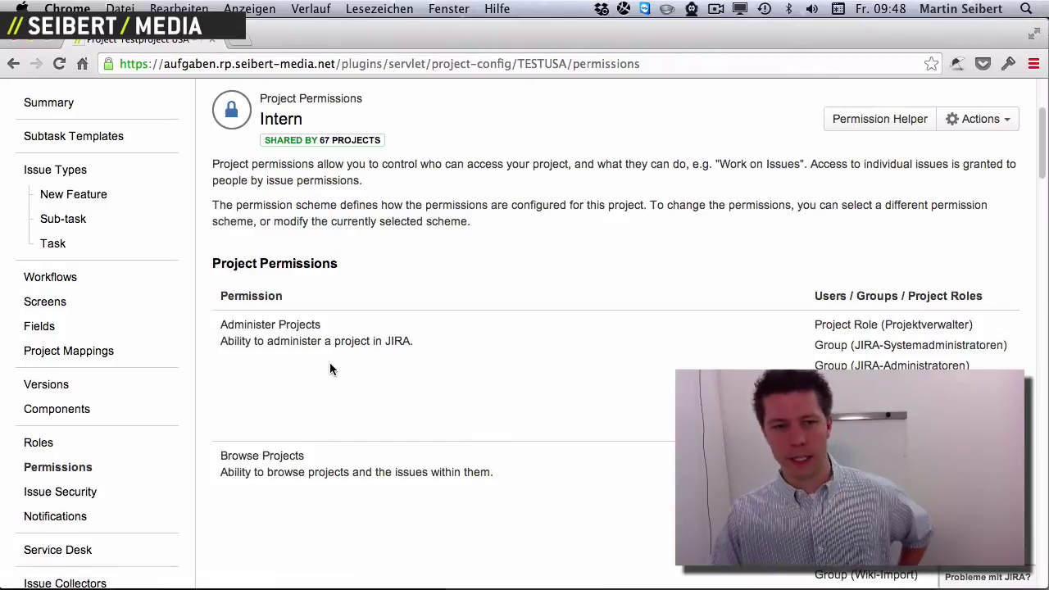
scroll(388, 352, "down", 1)
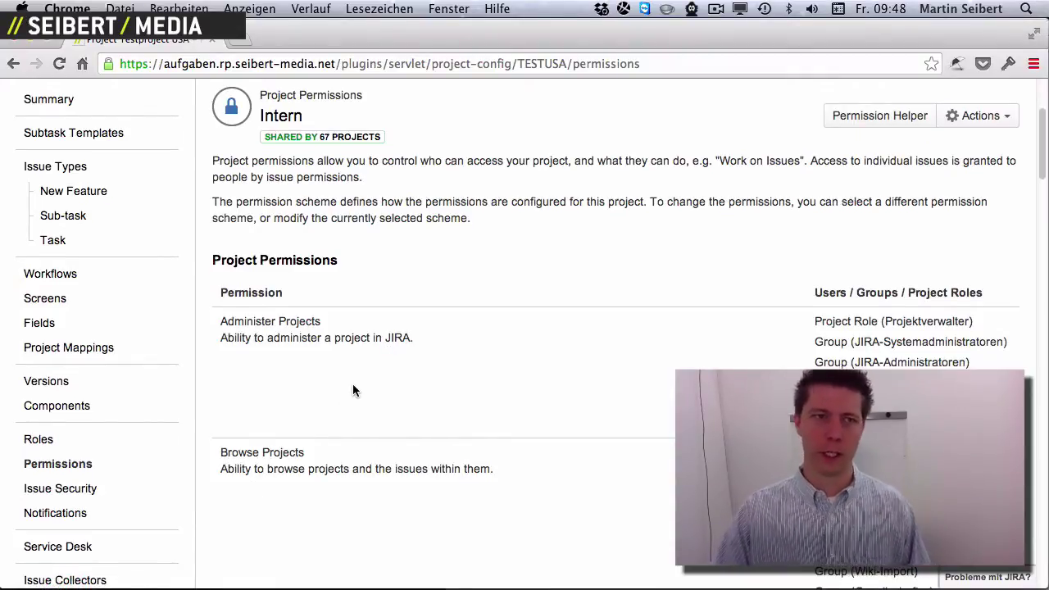
scroll(353, 391, "up", 4)
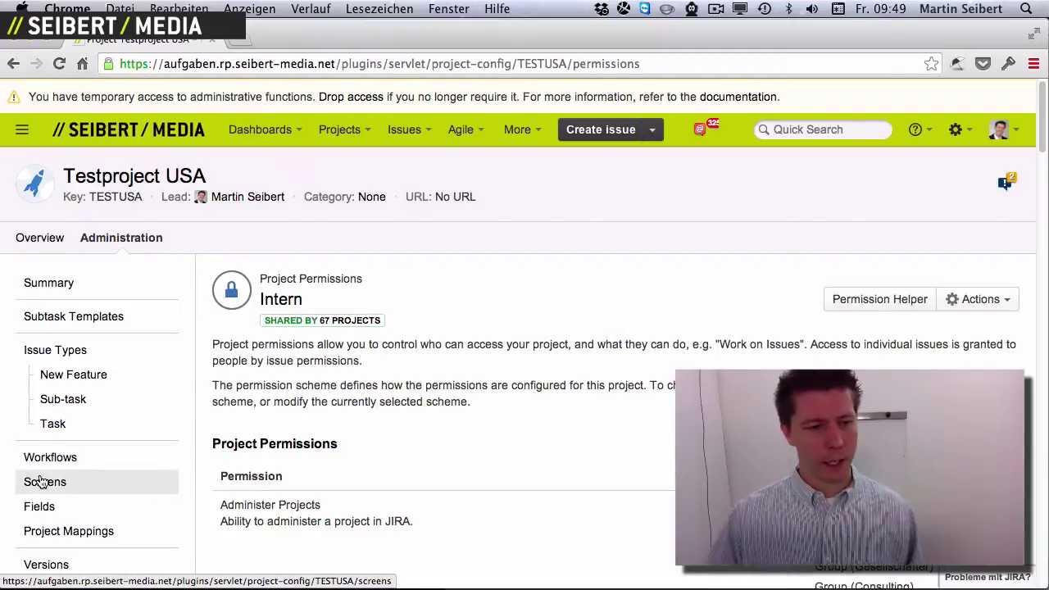
scroll(45, 480, "down", 2)
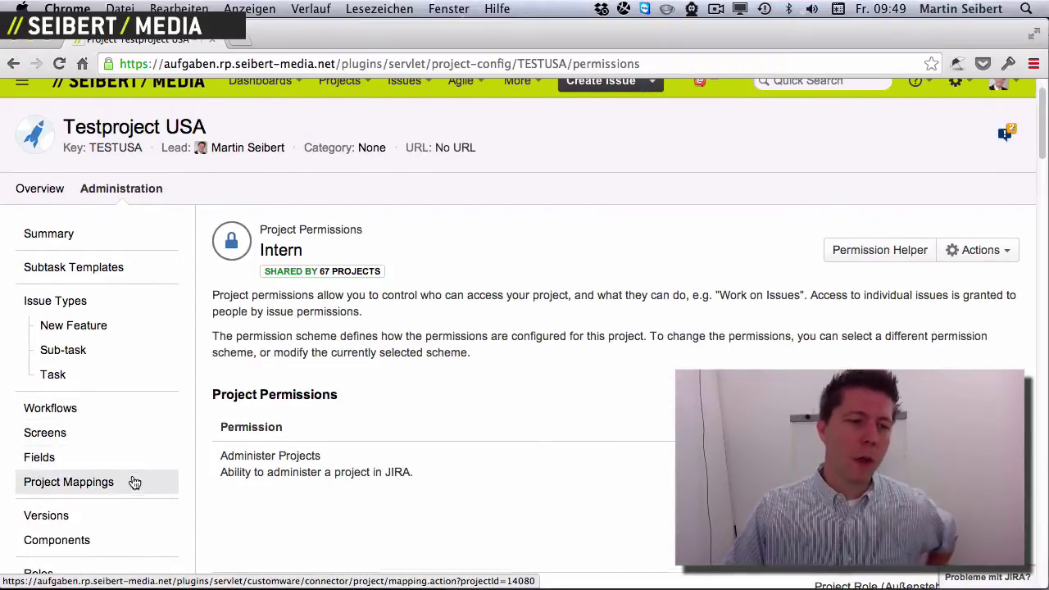
scroll(134, 482, "down", 5)
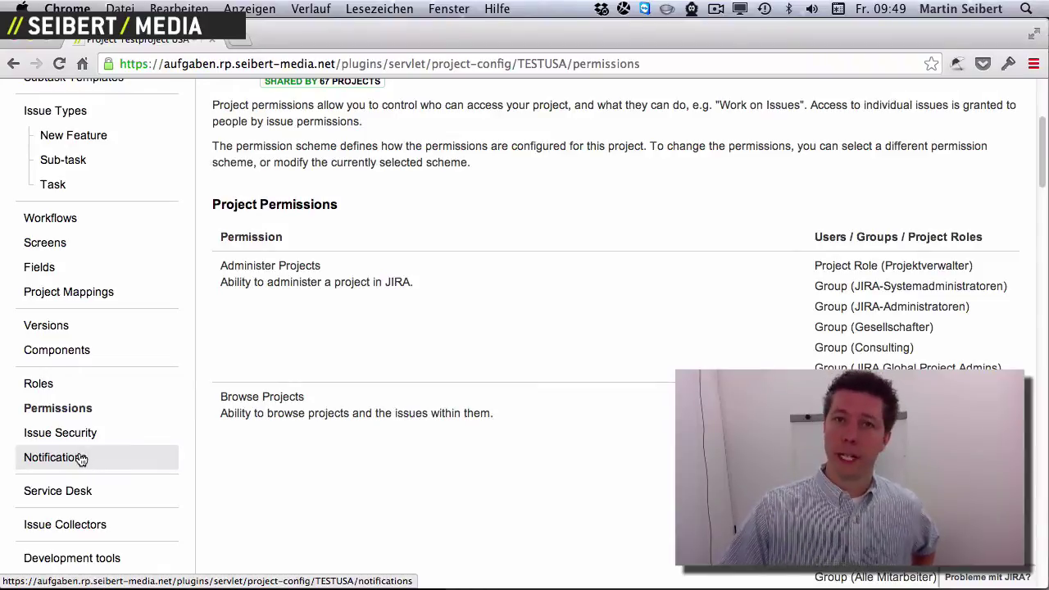
left_click(82, 460)
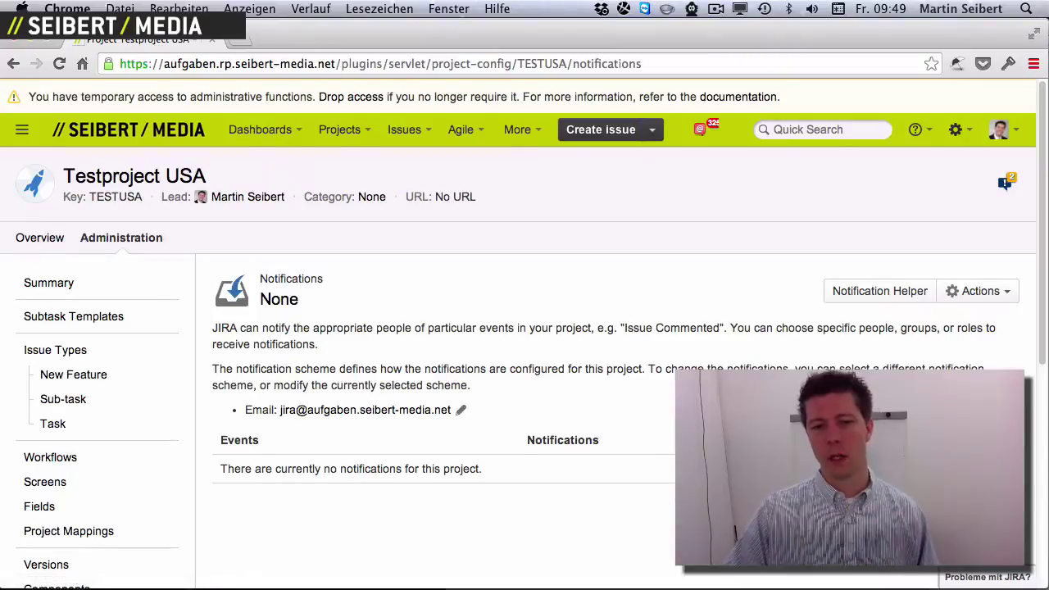
Associate the //S/M - Standard Benachrichtigungen notification scheme with Testproject USA.
left_click(977, 293)
left_click(951, 320)
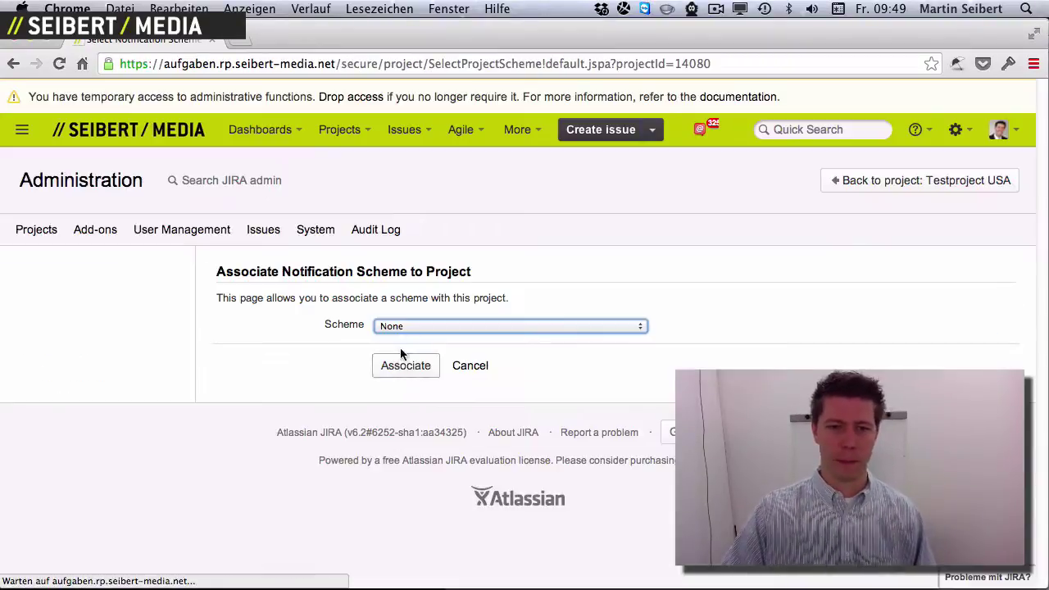
left_click(404, 325)
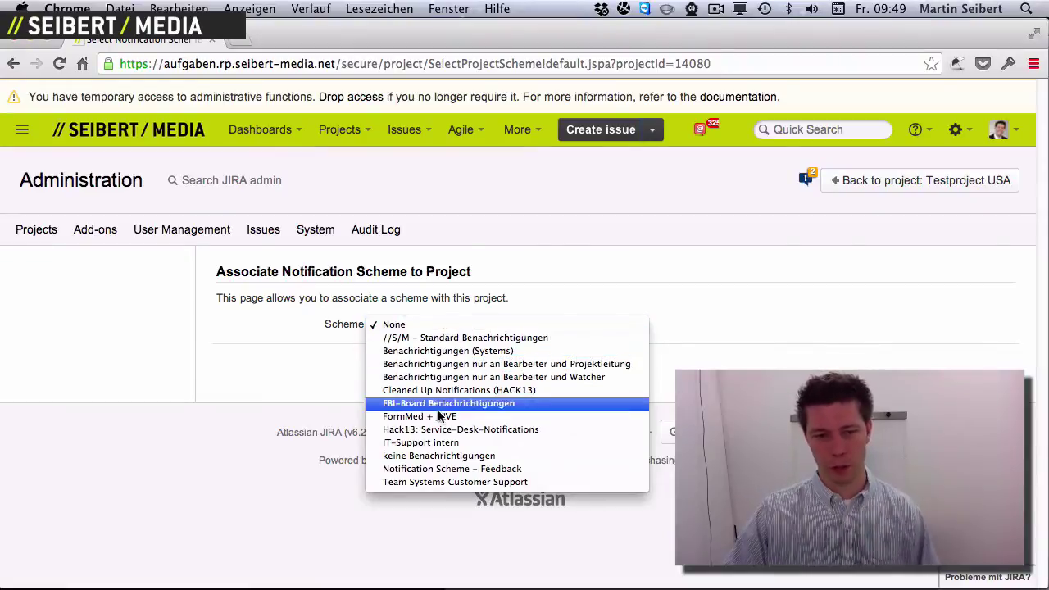
left_click(435, 339)
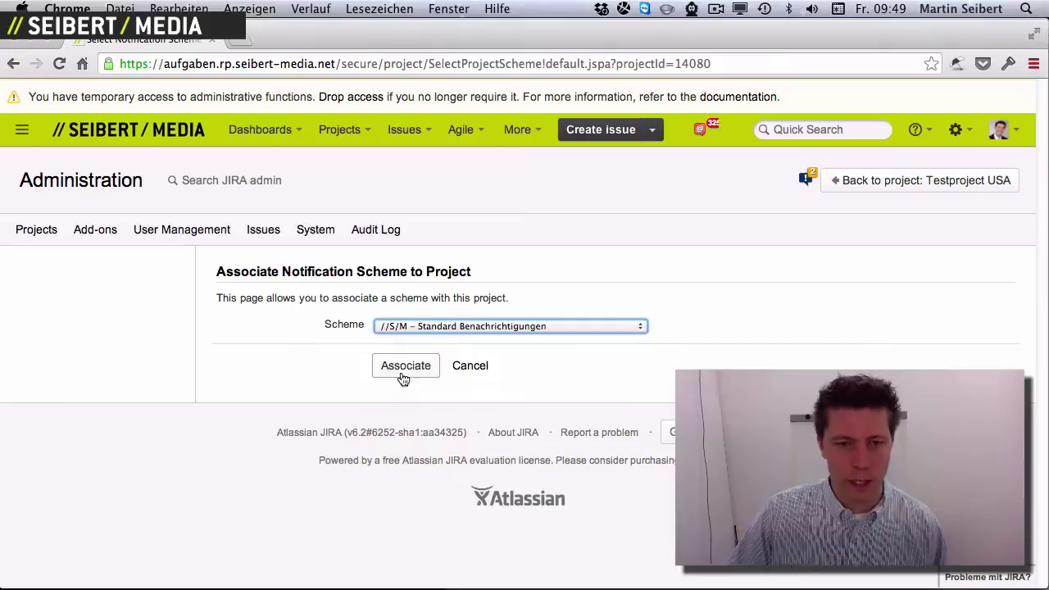
left_click(402, 371)
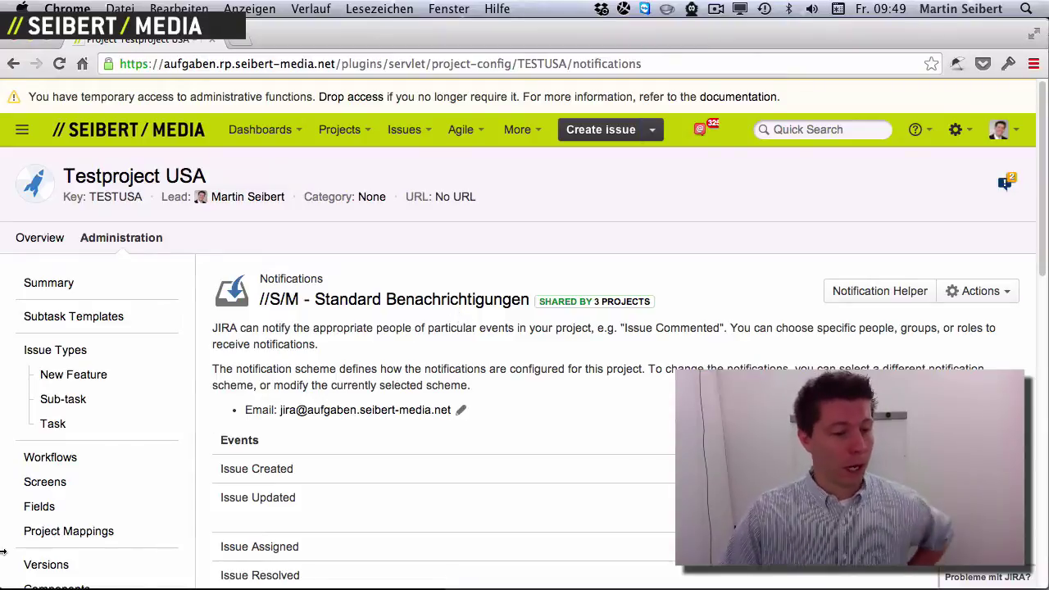
scroll(112, 508, "down", 2)
scroll(115, 513, "down", 4)
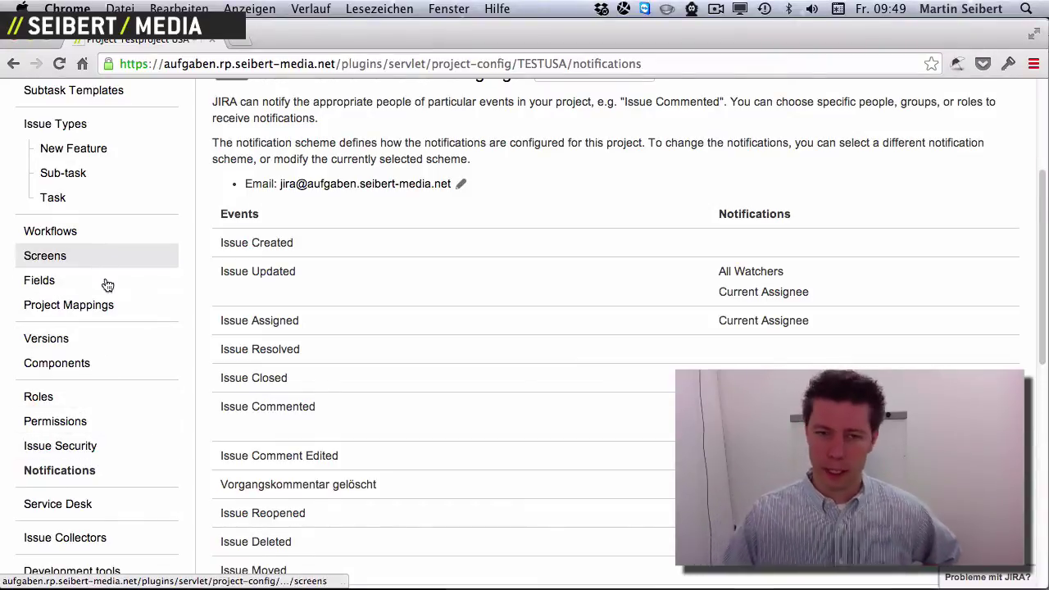
scroll(124, 318, "up", 5)
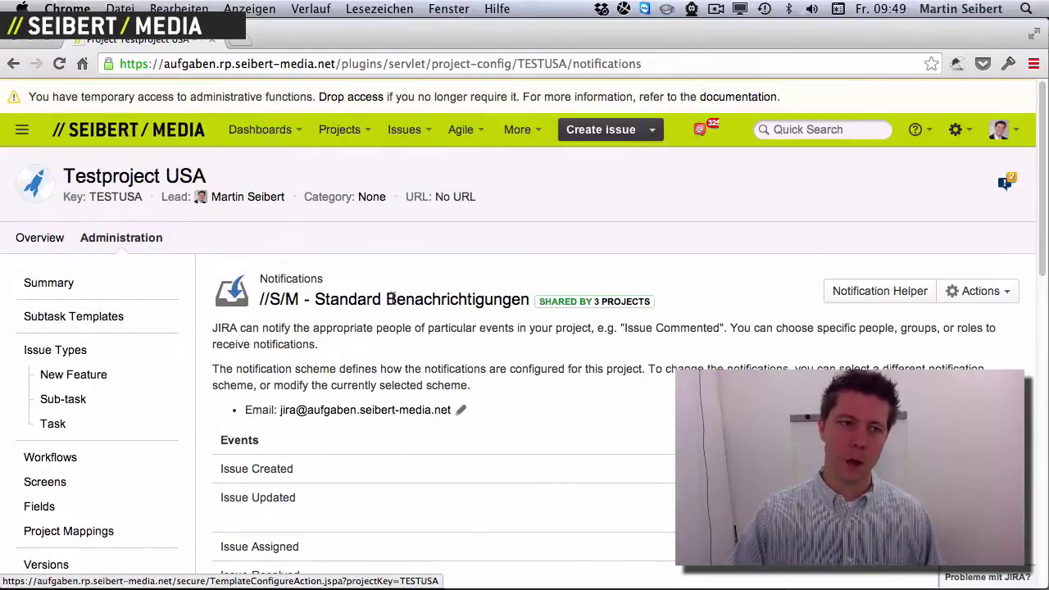